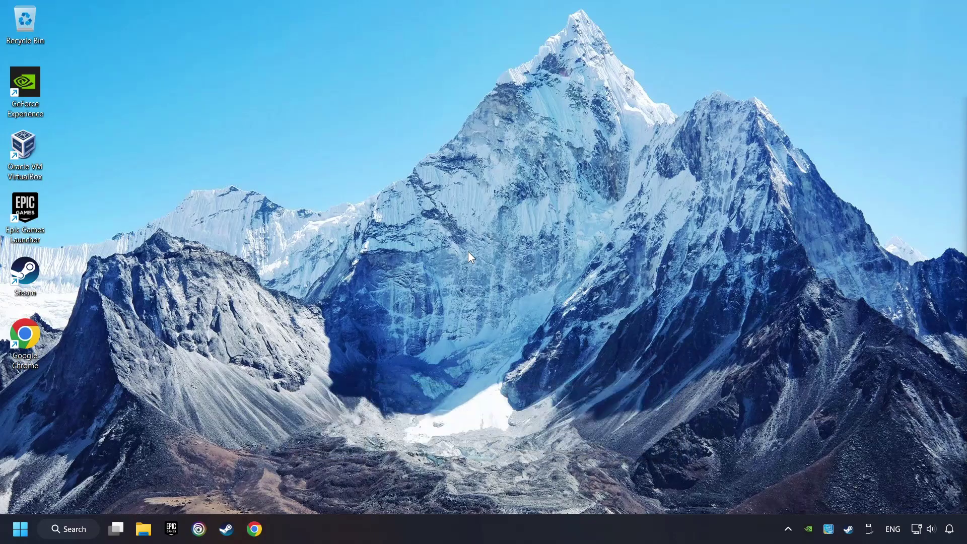
Bring up Windows search to look for the power plan editor
{"action": "left_click", "coordinate": [80, 529]}
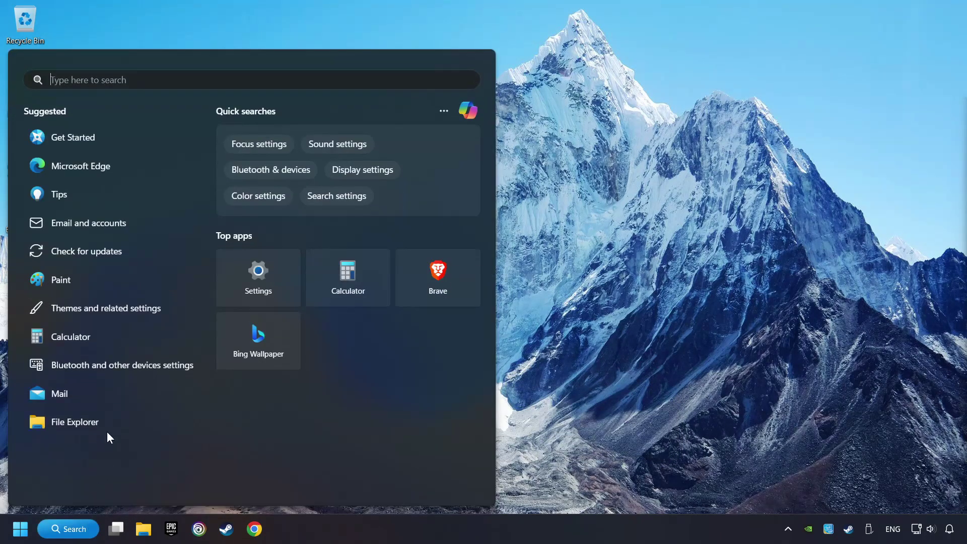
{"action": "type", "text": "edit power plan"}
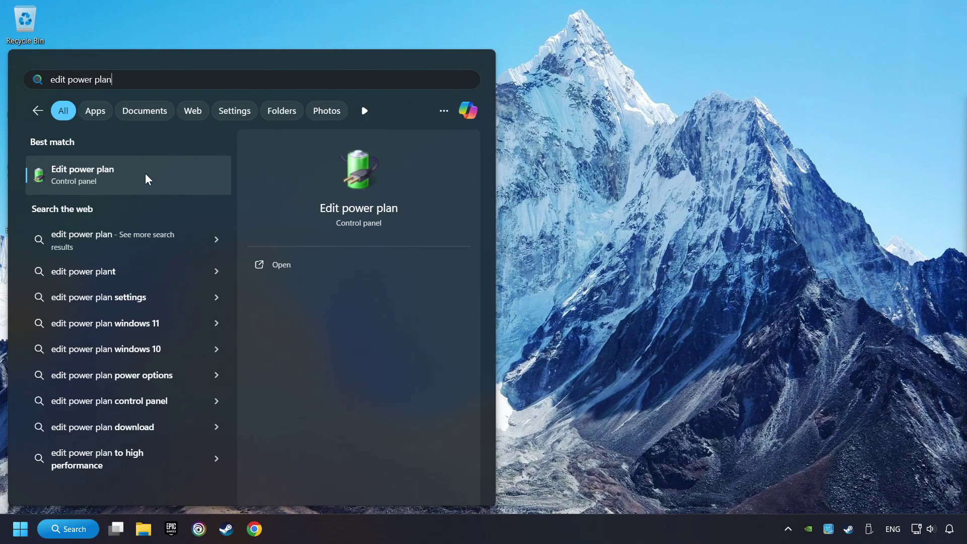
From Edit Plan Settings, go up to Power Options listing Balanced, High performance and Power saver
{"action": "left_click", "coordinate": [178, 173]}
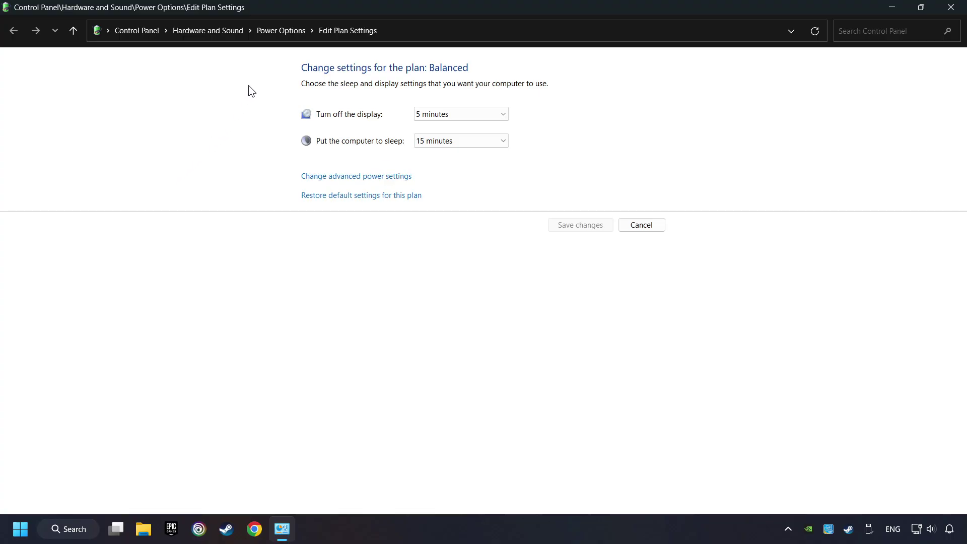
{"action": "left_click", "coordinate": [288, 36]}
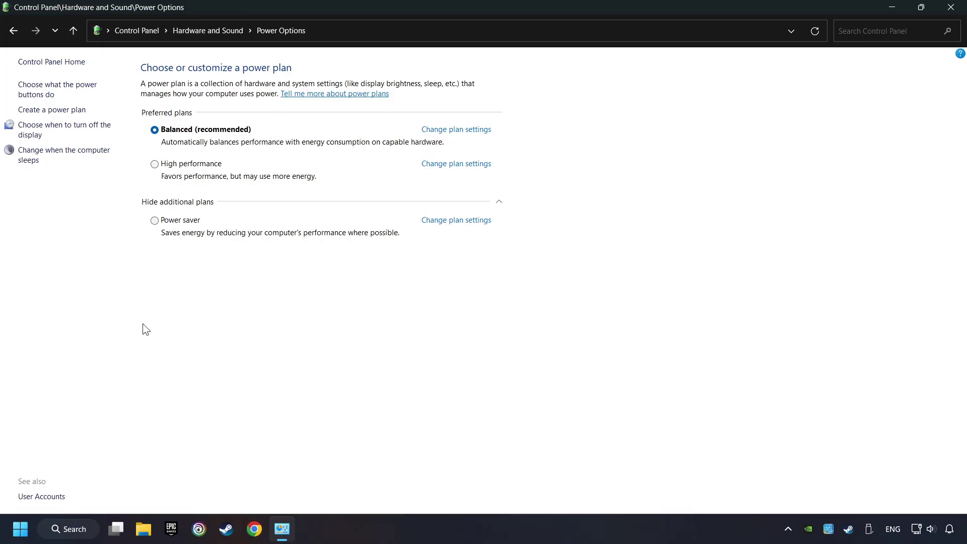
Launch Command Prompt as administrator from a 'cmd' search and move its window lower
{"action": "left_click", "coordinate": [80, 528]}
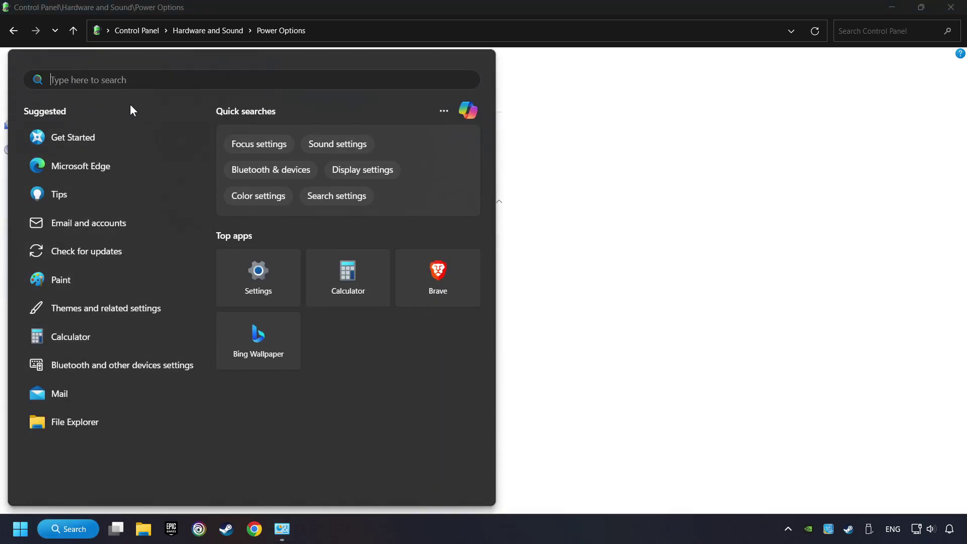
{"action": "type", "text": "cmd"}
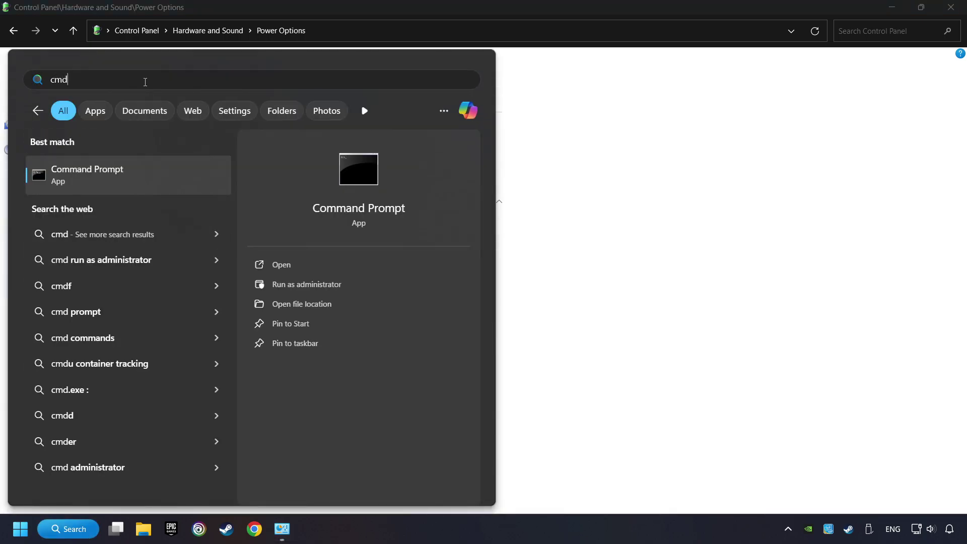
{"action": "right_click", "coordinate": [173, 175]}
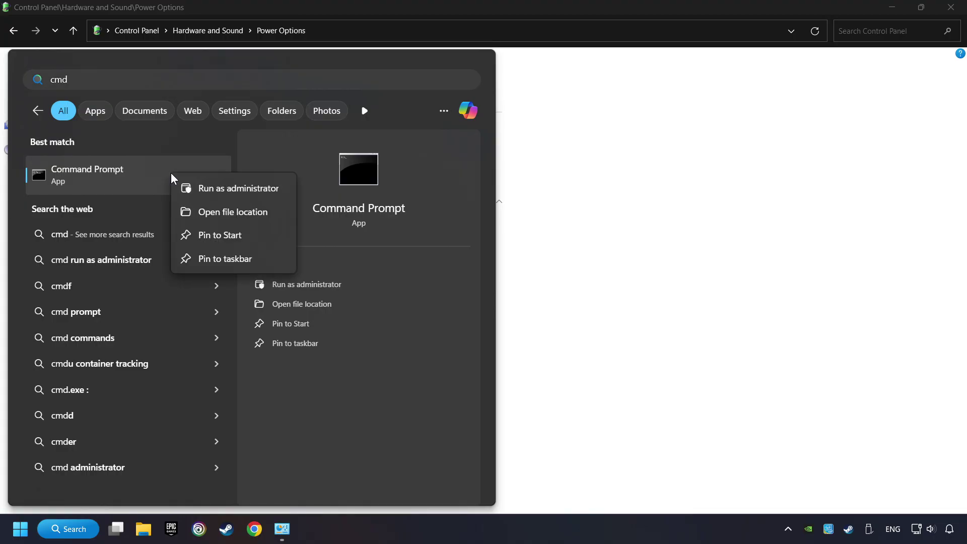
{"action": "left_click", "coordinate": [265, 188]}
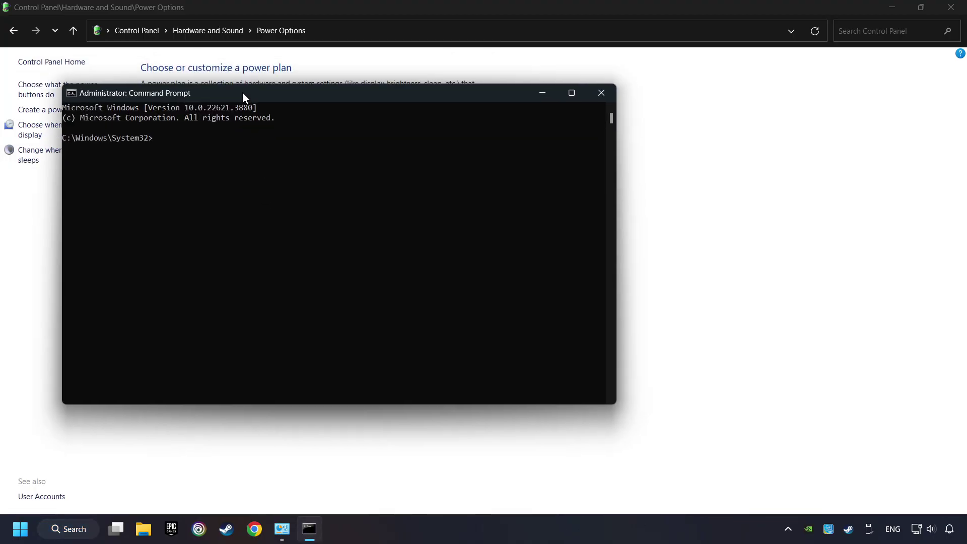
{"action": "left_click_drag", "start_coordinate": [243, 91], "coordinate": [189, 192]}
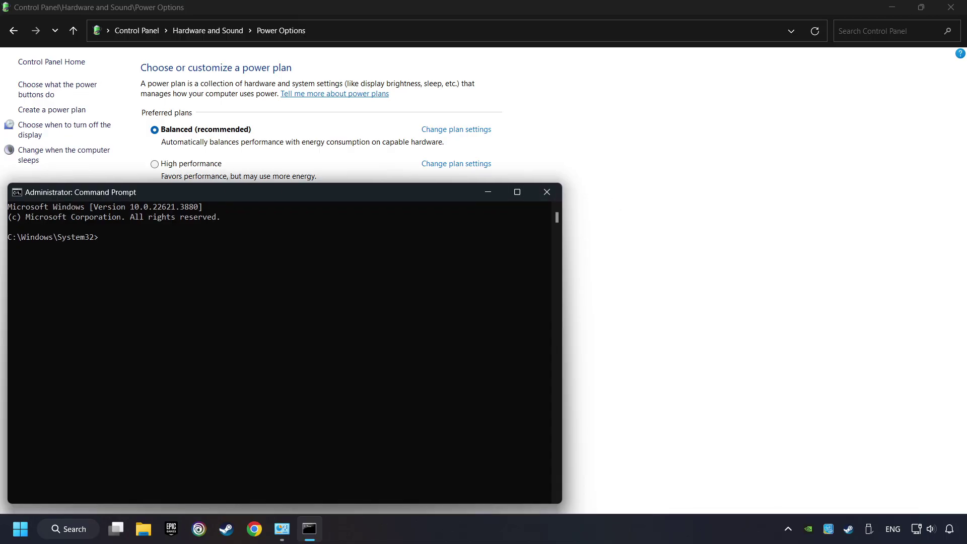
Copy the powercfg -duplicatescheme command line from the Notepad note
{"action": "left_click_drag", "start_coordinate": [966, 128], "coordinate": [730, 54]}
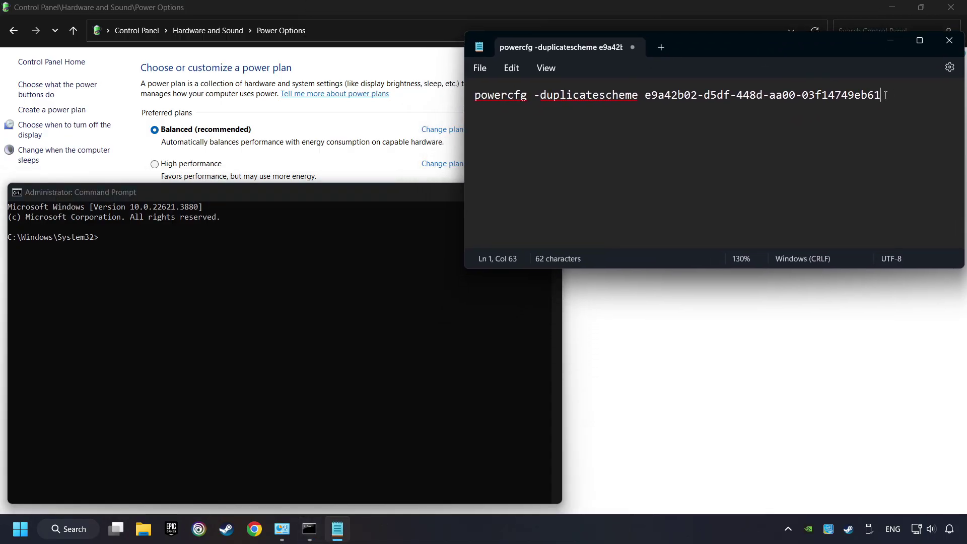
{"action": "left_click_drag", "start_coordinate": [884, 94], "coordinate": [454, 98]}
{"action": "right_click", "coordinate": [672, 95]}
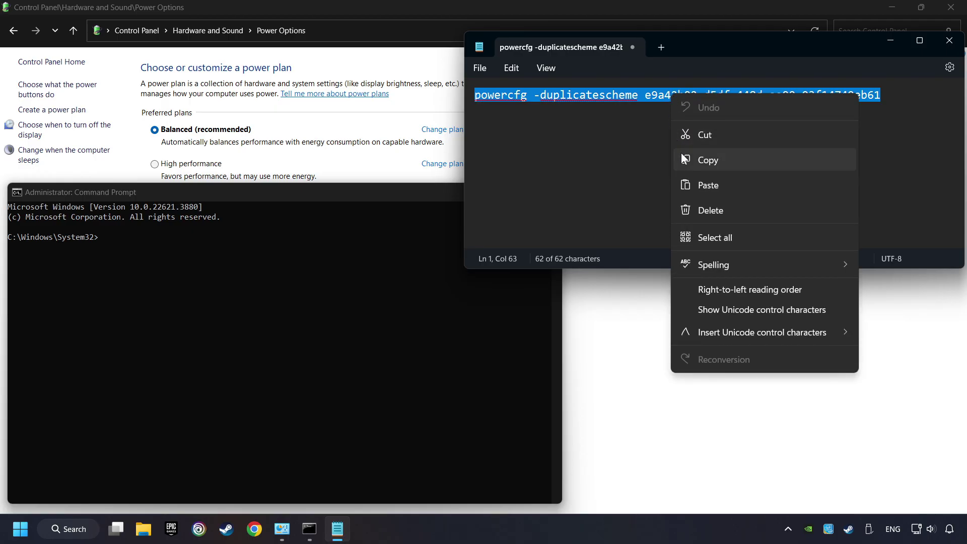
{"action": "left_click", "coordinate": [683, 159]}
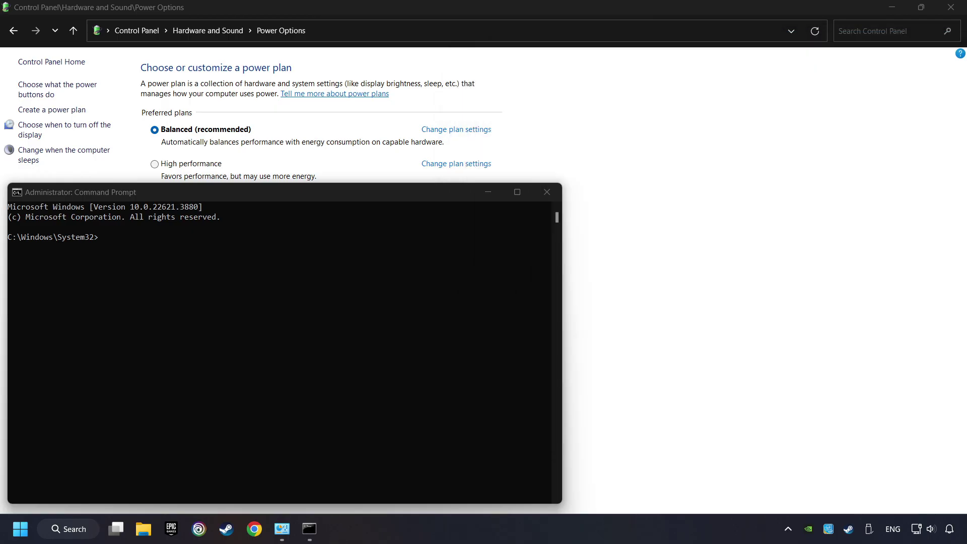
Paste the powercfg command into Command Prompt and run it to create Ultimate Performance
{"action": "left_click_drag", "start_coordinate": [309, 194], "coordinate": [466, 158]}
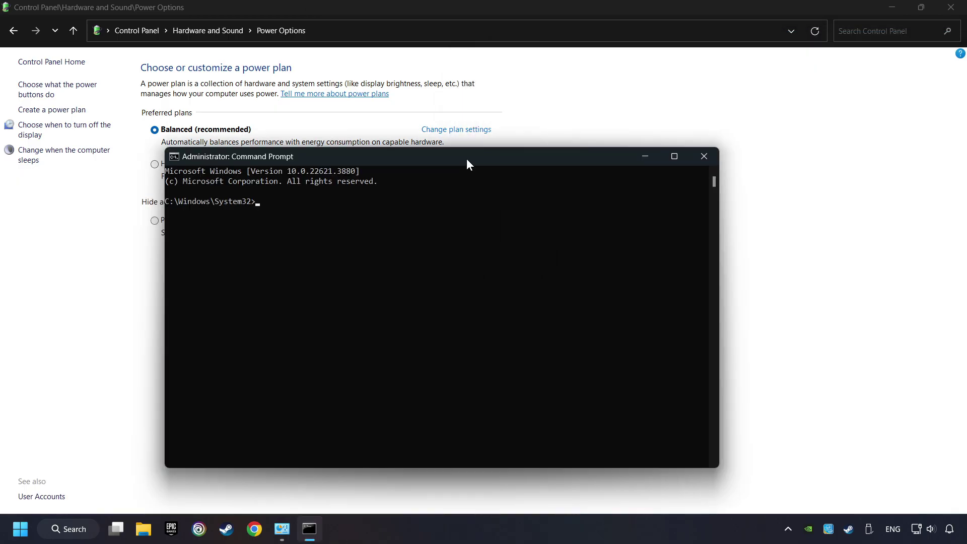
{"action": "right_click", "coordinate": [466, 159]}
{"action": "mouse_move", "coordinate": [504, 250]}
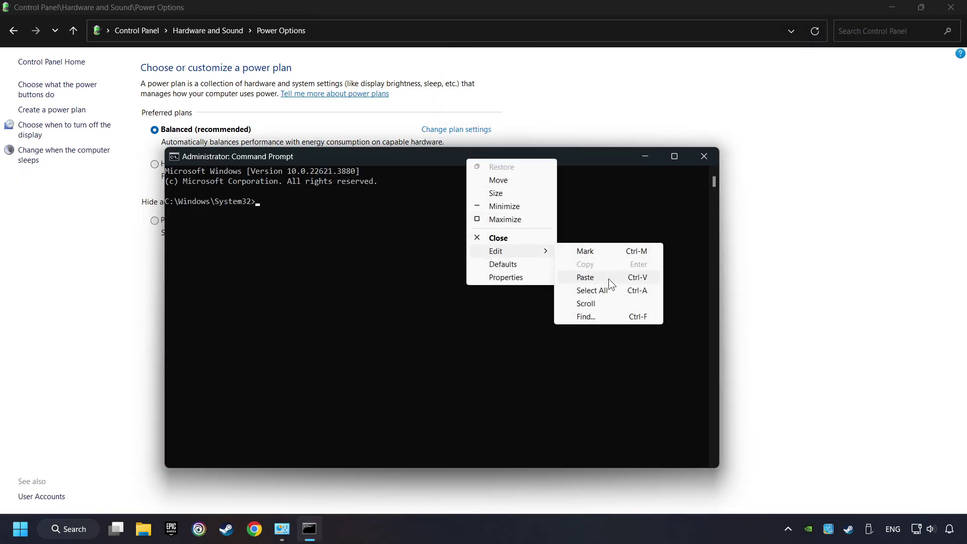
{"action": "left_click", "coordinate": [608, 279]}
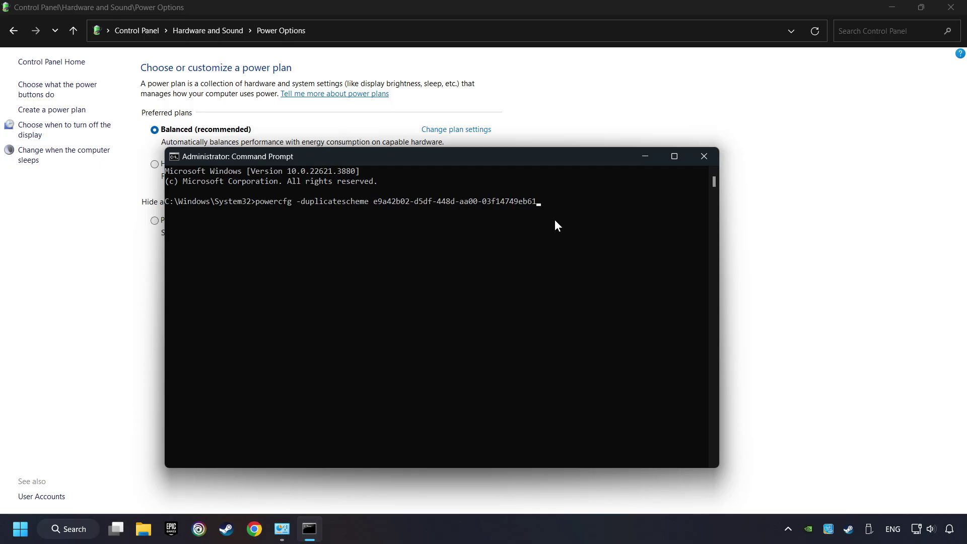
{"action": "key", "text": "Return"}
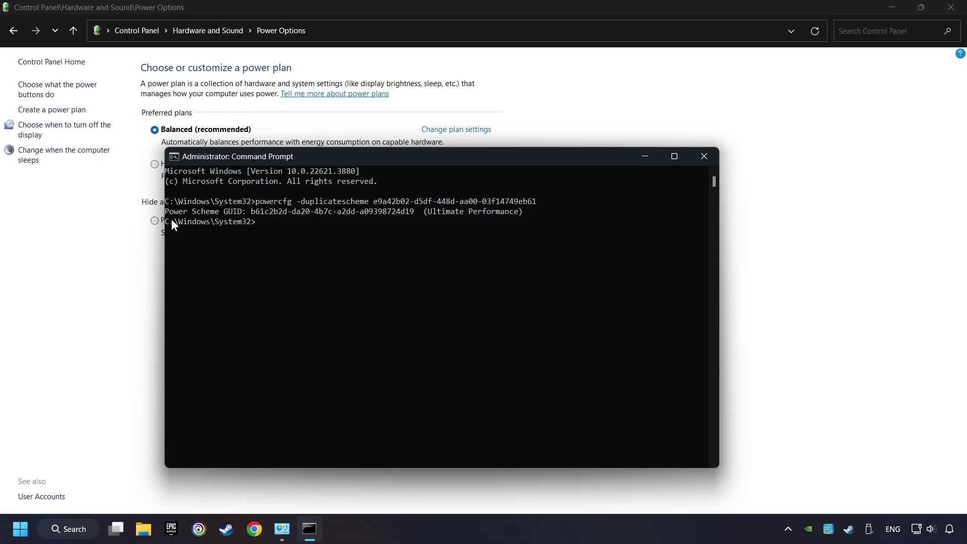
Refresh Power Options, select Ultimate Performance as the active plan, and close Control Panel
{"action": "left_click", "coordinate": [702, 159]}
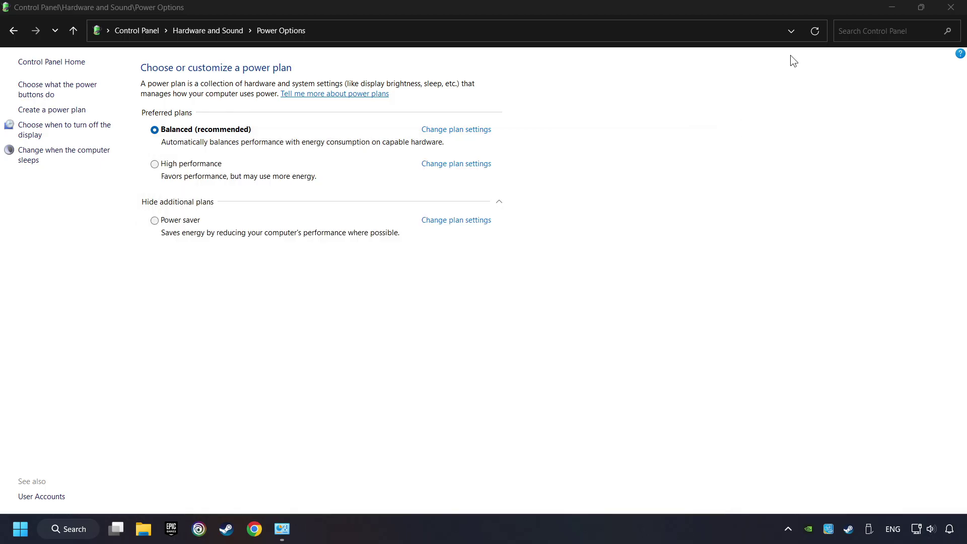
{"action": "left_click", "coordinate": [812, 35]}
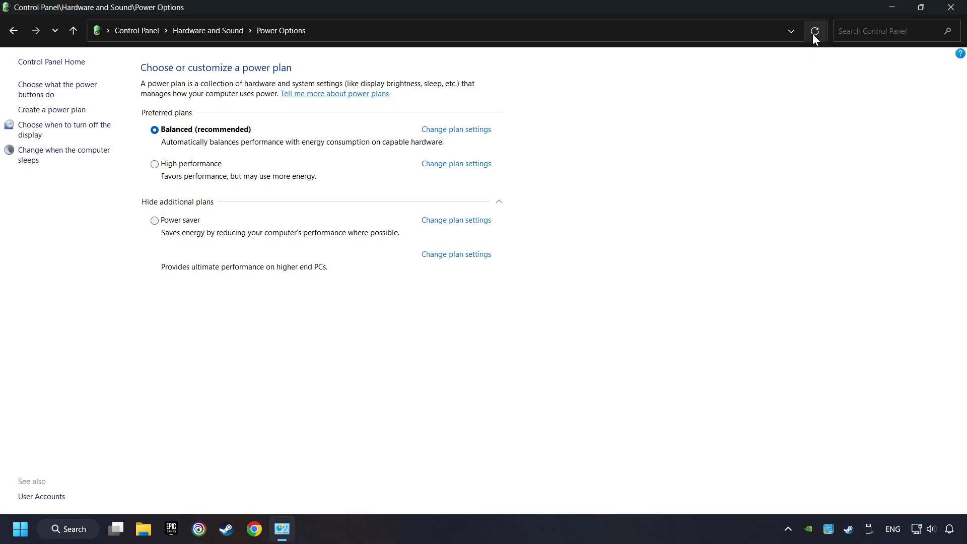
{"action": "left_click", "coordinate": [155, 256]}
{"action": "left_click", "coordinate": [953, 11]}
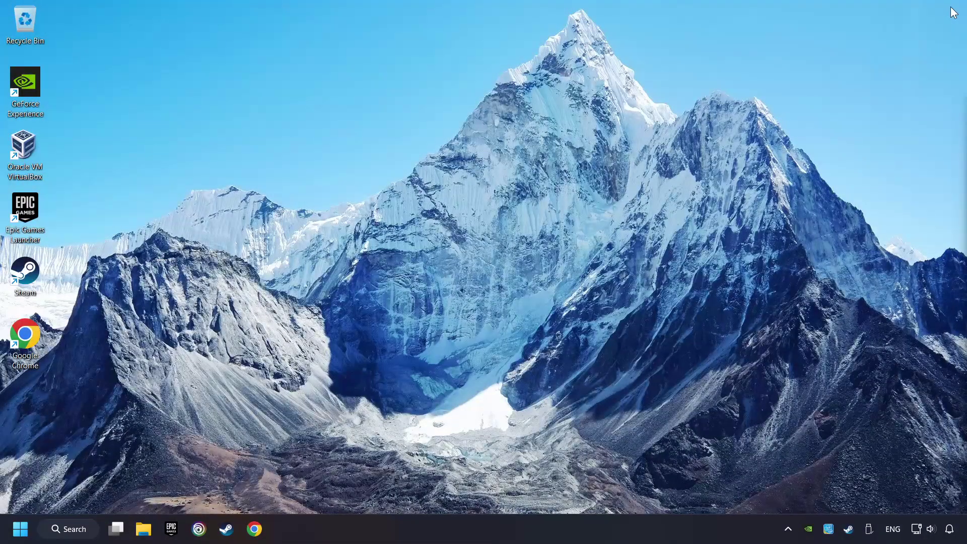
{"action": "left_click", "coordinate": [80, 531]}
{"action": "type", "text": "g"}
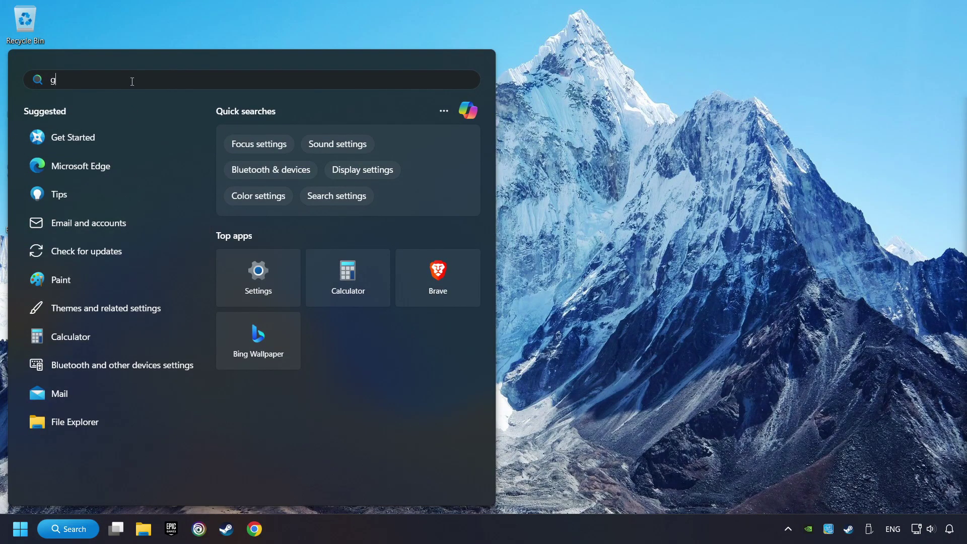
{"action": "type", "text": "ame mode settings"}
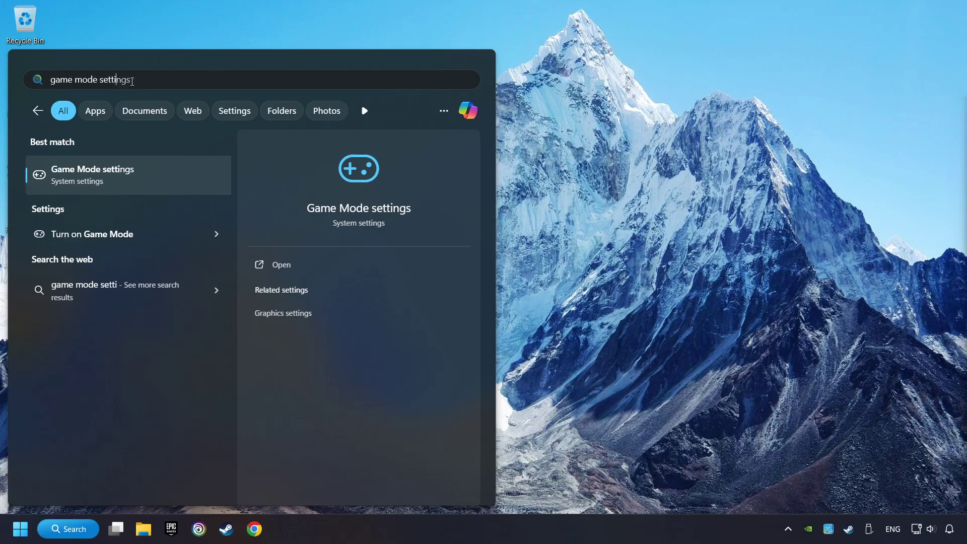
{"action": "left_click", "coordinate": [182, 179]}
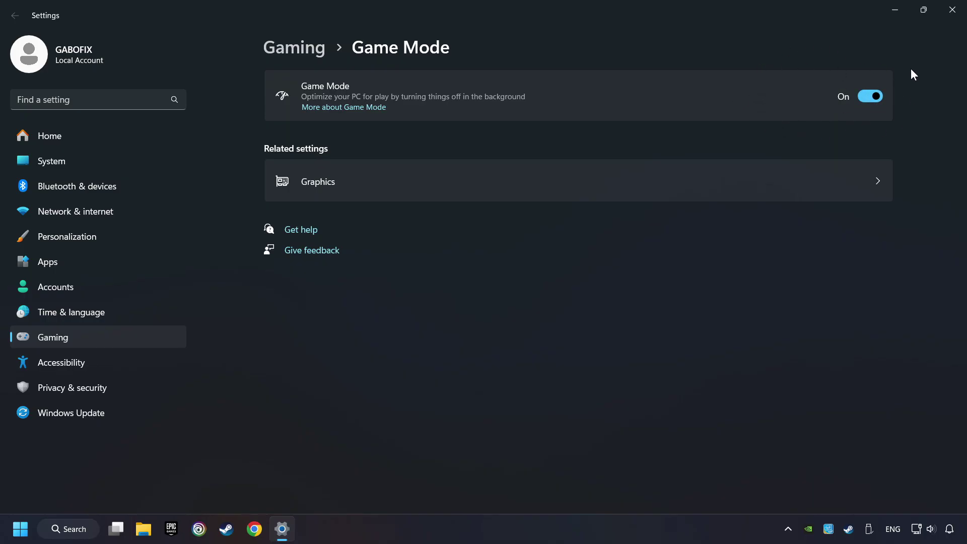
{"action": "left_click", "coordinate": [949, 17]}
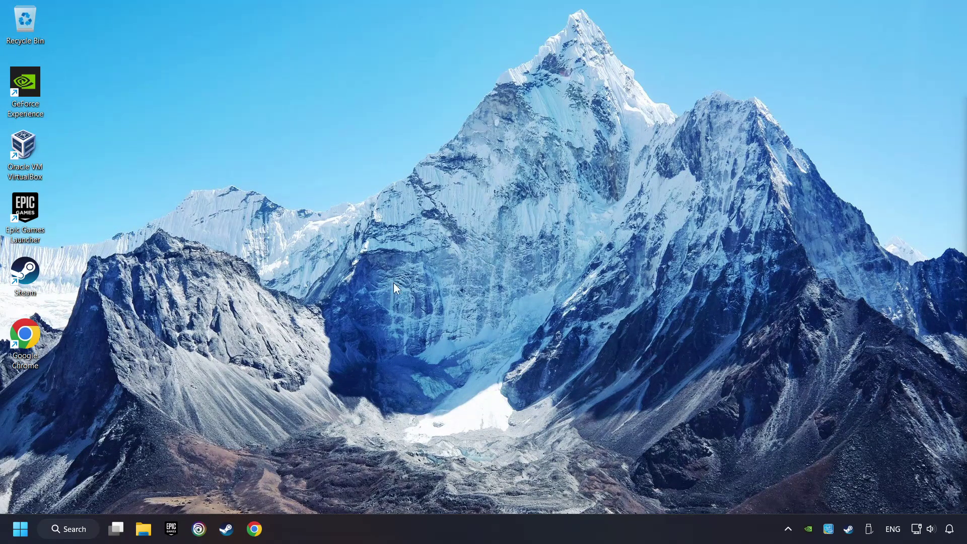
Search 'storage' and open the Storage settings page
{"action": "left_click", "coordinate": [70, 527]}
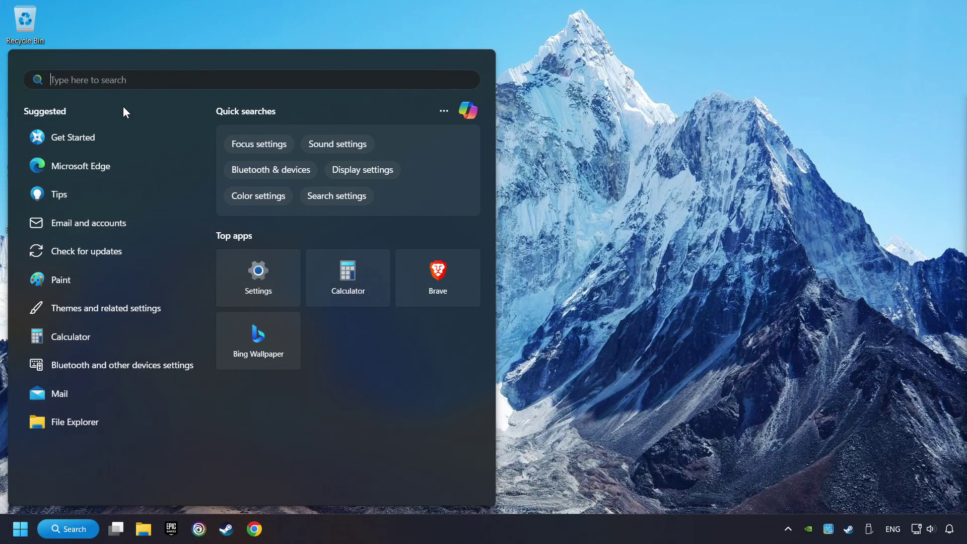
{"action": "type", "text": "storage"}
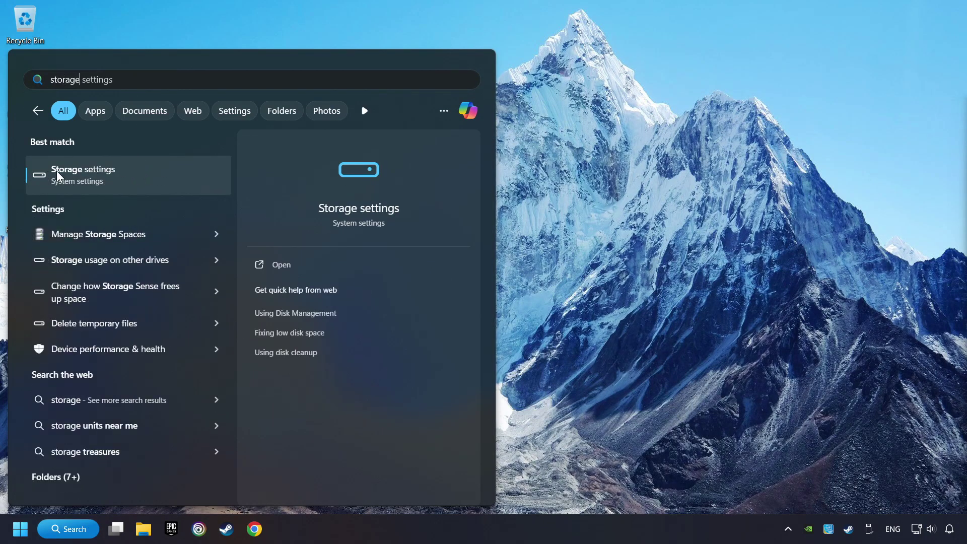
{"action": "left_click", "coordinate": [189, 178]}
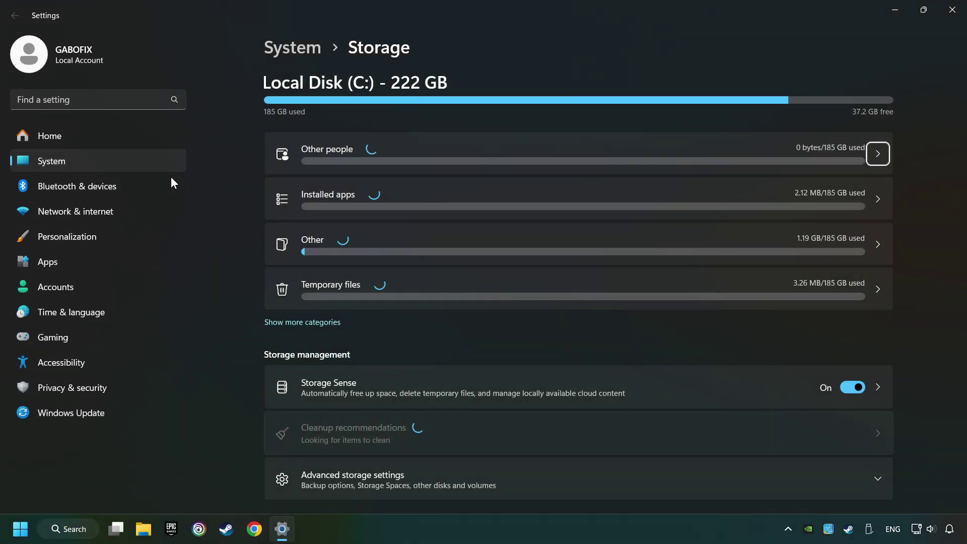
{"action": "scroll", "coordinate": [235, 244], "scroll_direction": "down", "scroll_amount": 2}
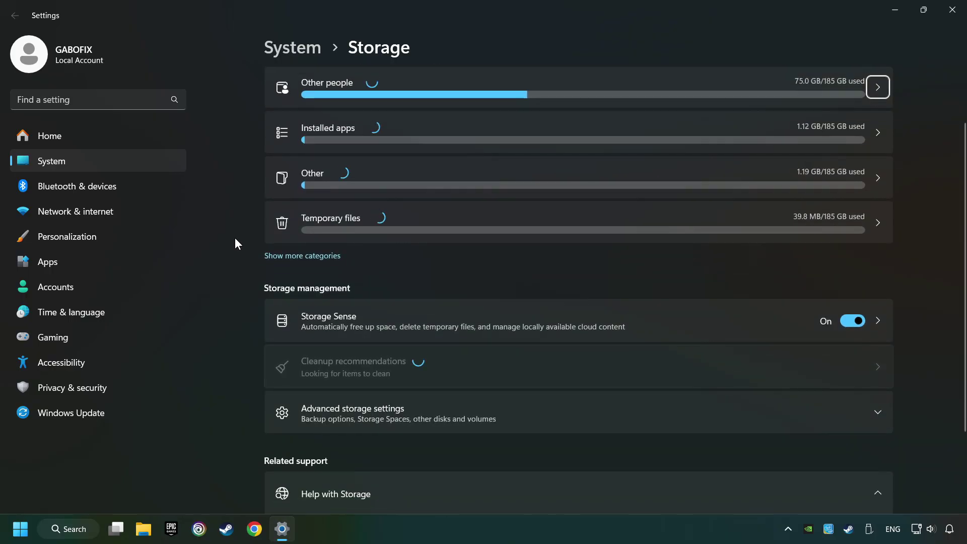
{"action": "scroll", "coordinate": [235, 243], "scroll_direction": "down", "scroll_amount": 2}
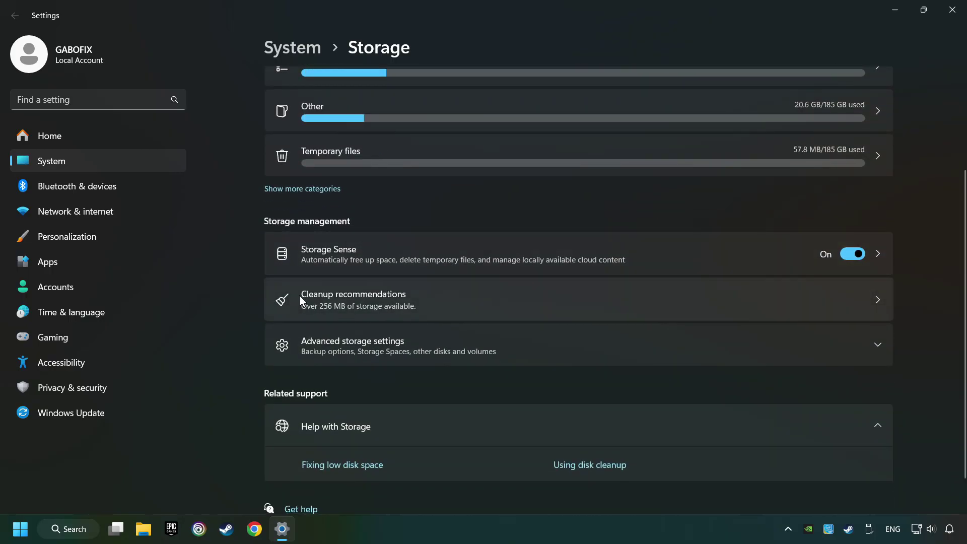
In Cleanup recommendations, mark the second older file (115 MB) and permanently delete it
{"action": "left_click", "coordinate": [482, 302]}
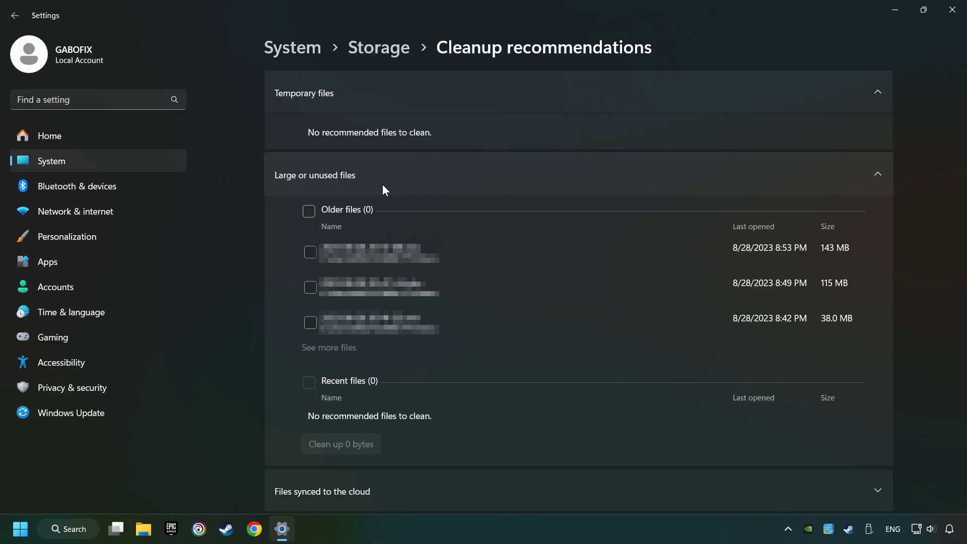
{"action": "left_click", "coordinate": [310, 287]}
{"action": "scroll", "coordinate": [352, 348], "scroll_direction": "down", "scroll_amount": 2}
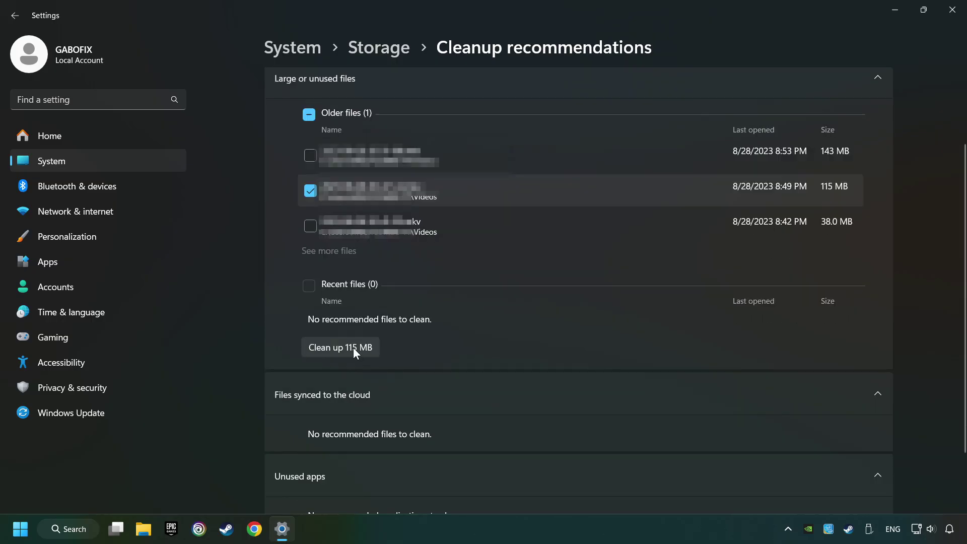
{"action": "left_click", "coordinate": [364, 350]}
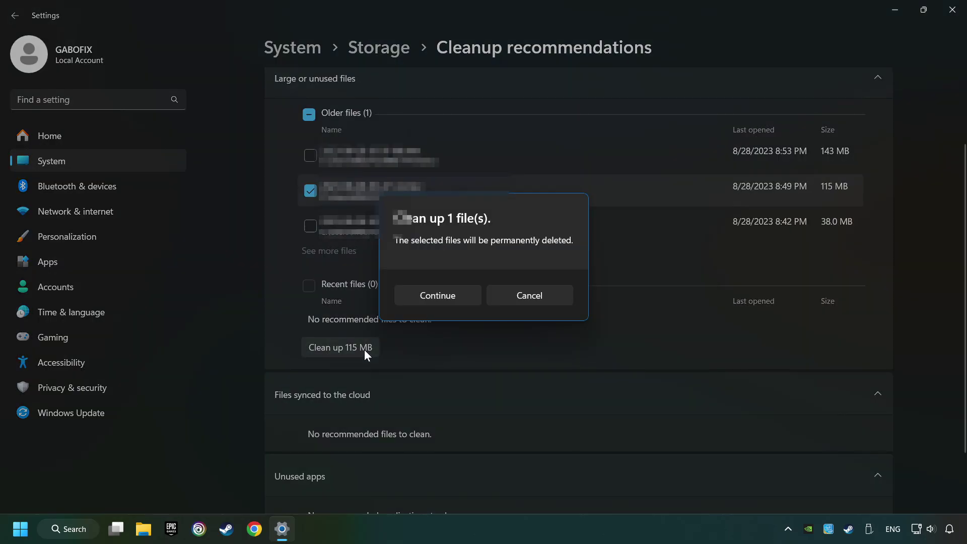
{"action": "left_click", "coordinate": [434, 293]}
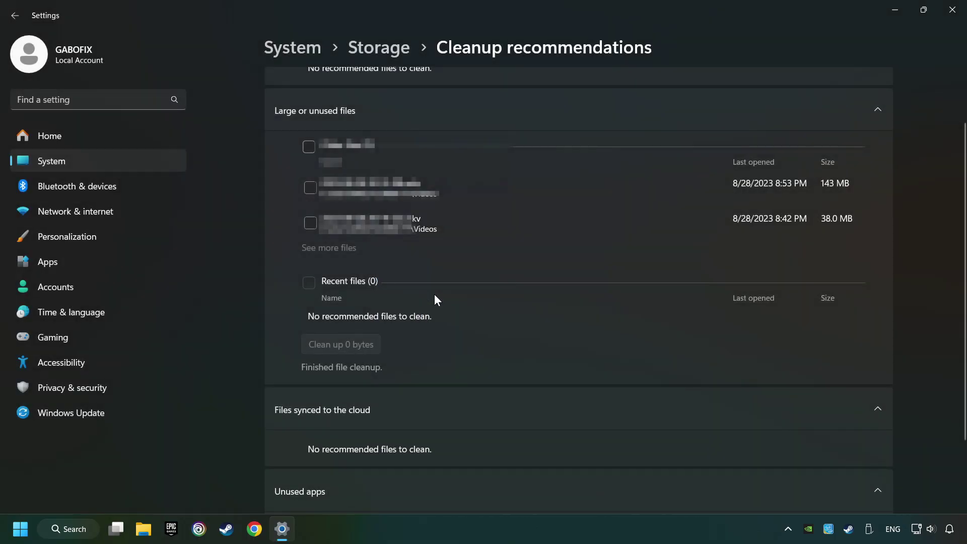
Close Settings and bring up Windows search to look for %temp%
{"action": "left_click", "coordinate": [951, 11]}
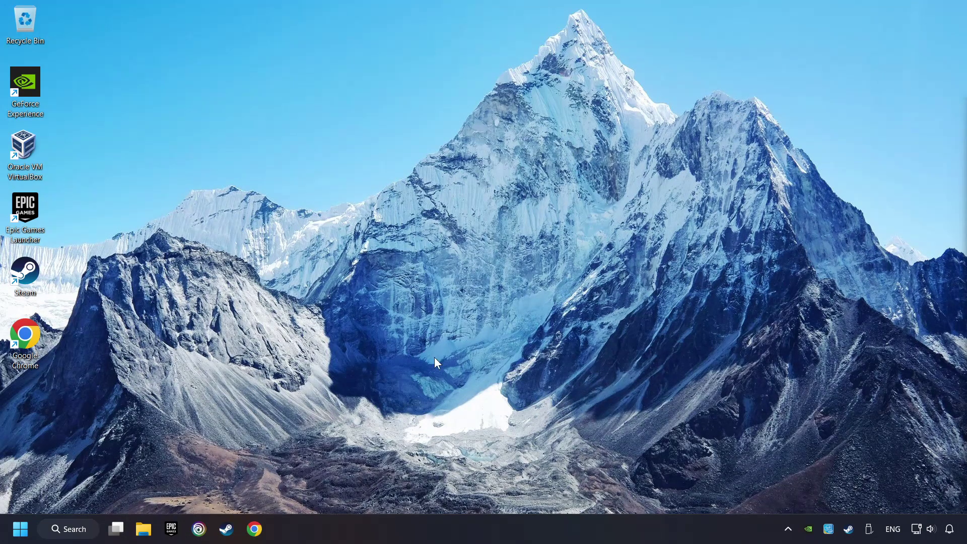
{"action": "left_click", "coordinate": [72, 528]}
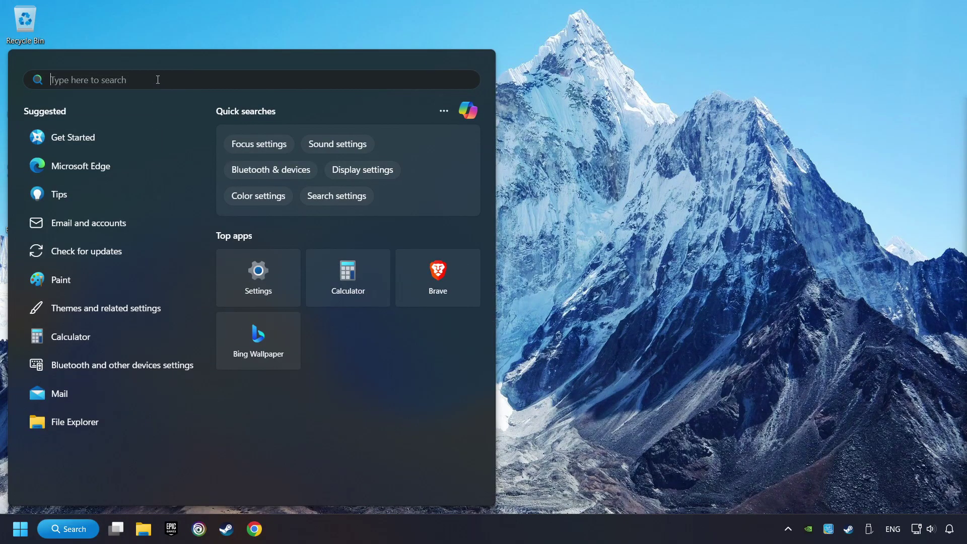
{"action": "type", "text": "%temp"}
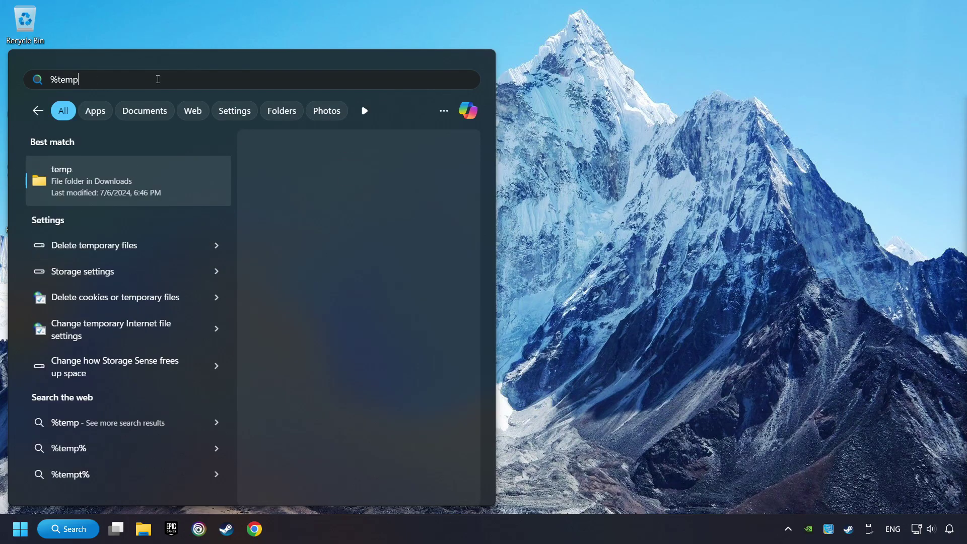
{"action": "type", "text": "%"}
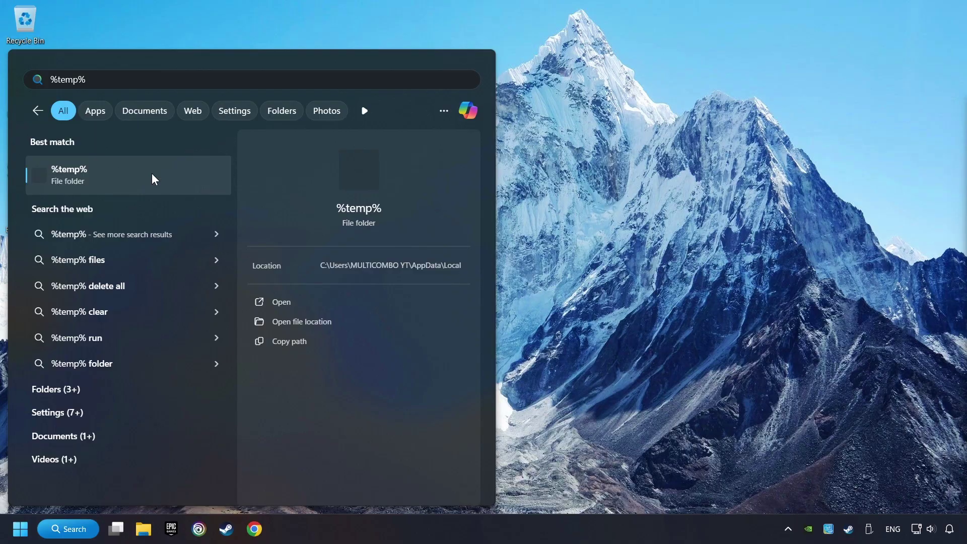
Delete all five Temp folder items, skipping those still in use, and close the folder
{"action": "left_click", "coordinate": [179, 175]}
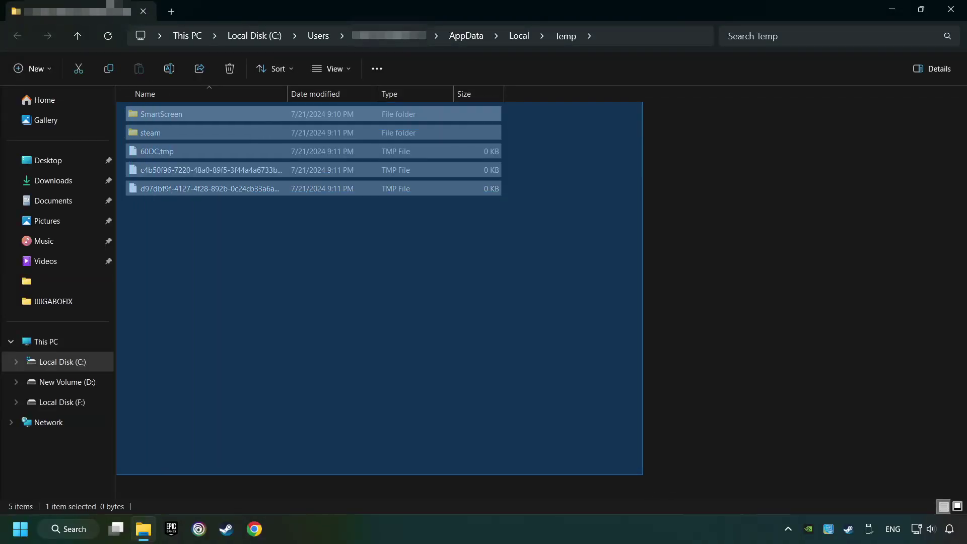
{"action": "left_click_drag", "start_coordinate": [597, 448], "coordinate": [118, 103]}
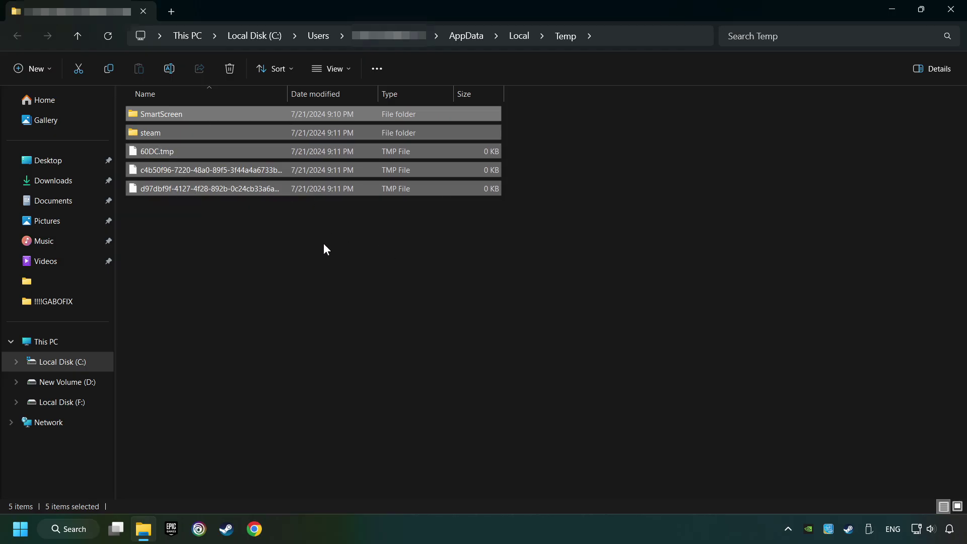
{"action": "right_click", "coordinate": [377, 149]}
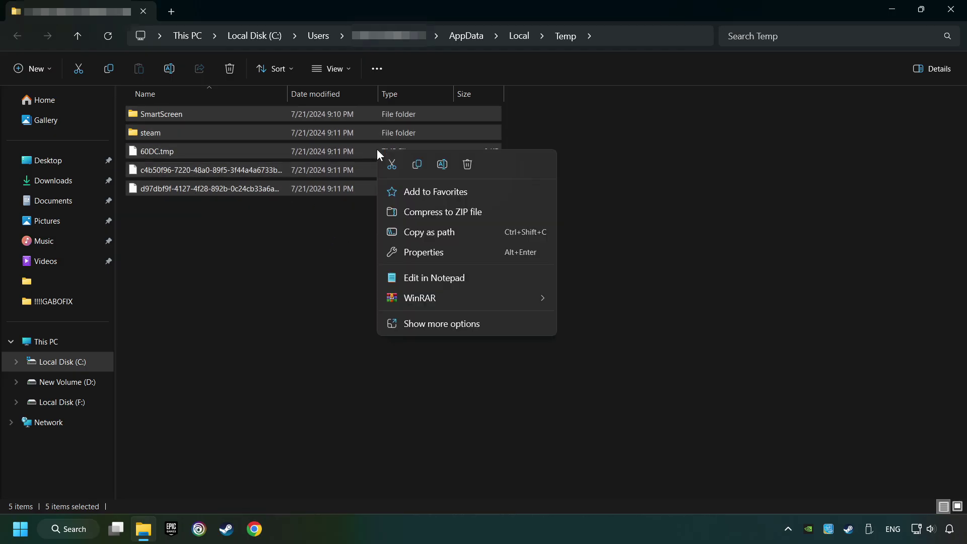
{"action": "left_click", "coordinate": [464, 169]}
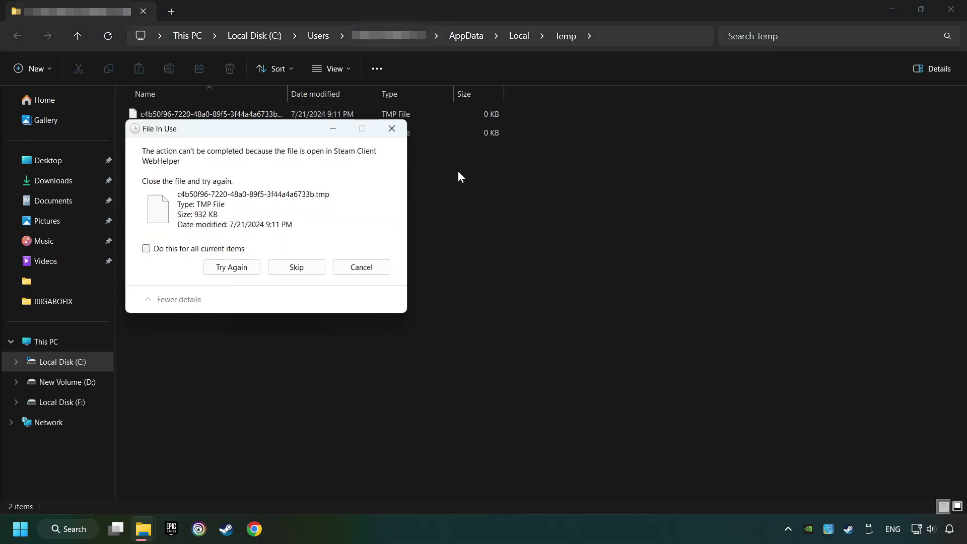
{"action": "left_click", "coordinate": [229, 249]}
{"action": "left_click", "coordinate": [300, 264]}
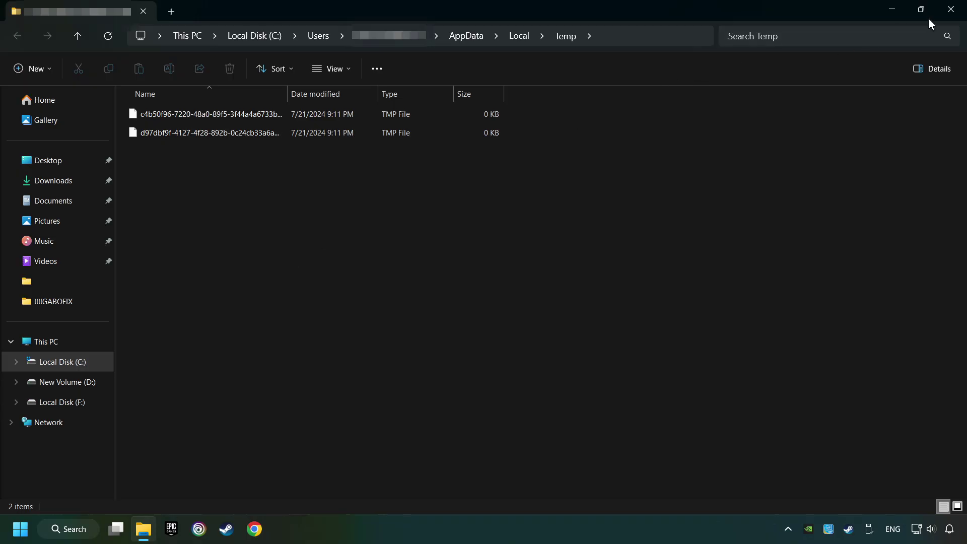
{"action": "left_click", "coordinate": [949, 9]}
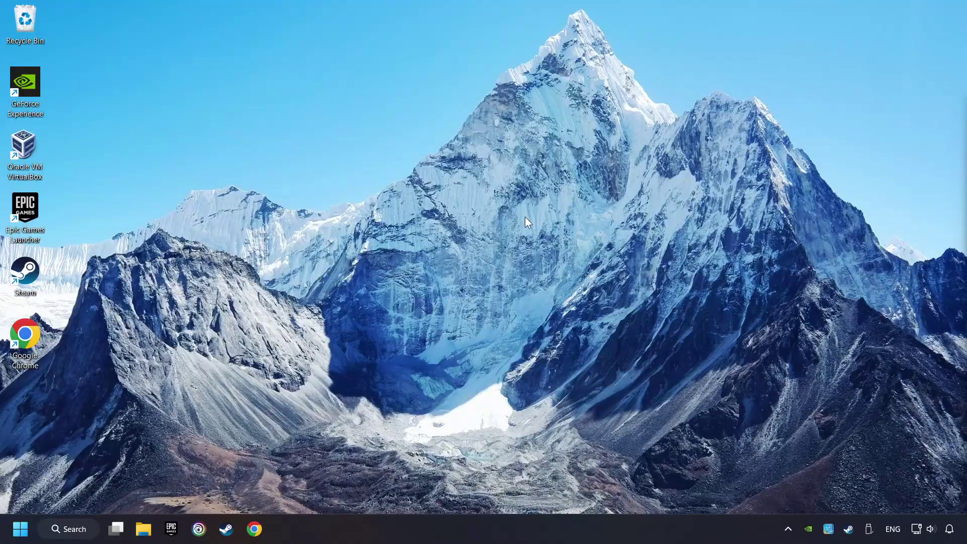
Empty the Recycle Bin from the desktop and confirm permanent deletion
{"action": "right_click", "coordinate": [23, 24]}
{"action": "left_click", "coordinate": [51, 84]}
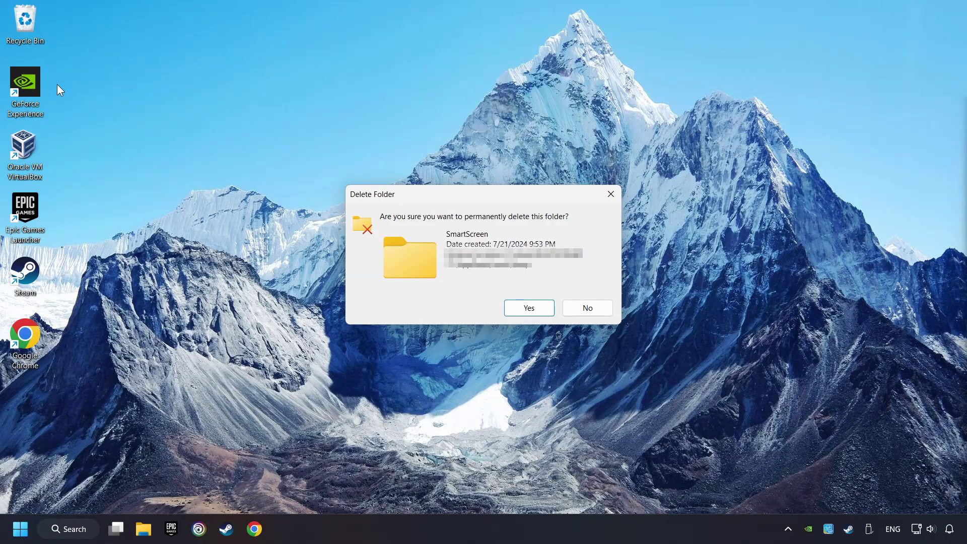
{"action": "left_click", "coordinate": [527, 310]}
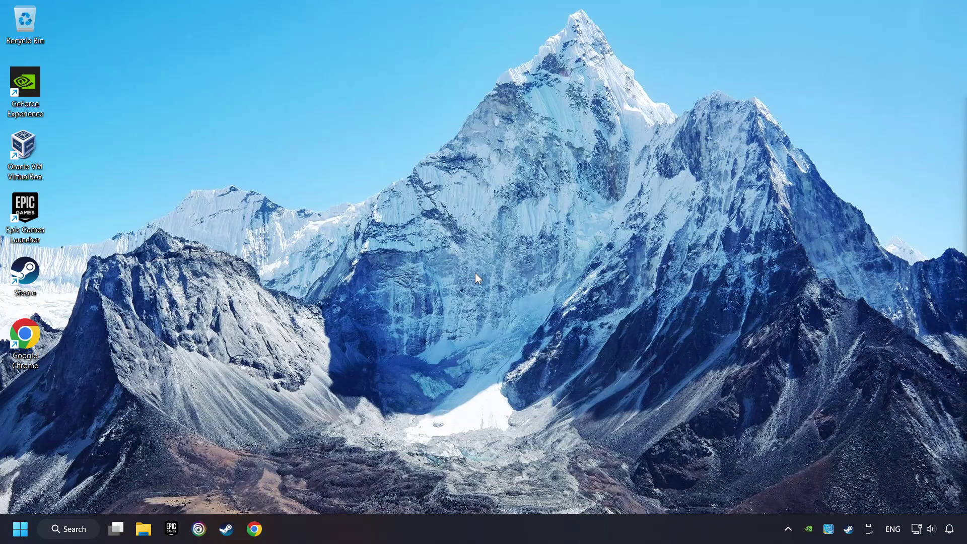
Open Device Manager and select the NVIDIA GeForce GTX 1050 Ti under Display adapters
{"action": "left_click", "coordinate": [74, 529]}
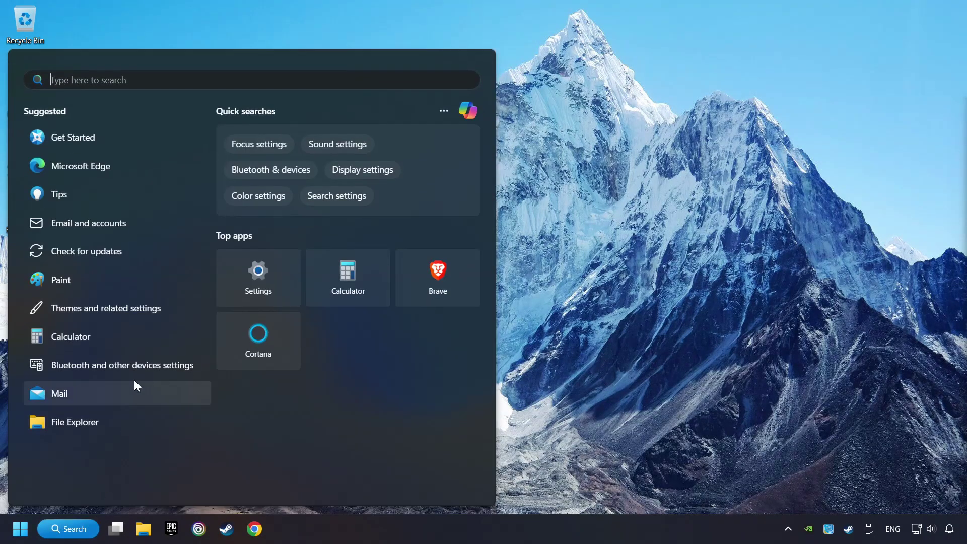
{"action": "type", "text": "device manager"}
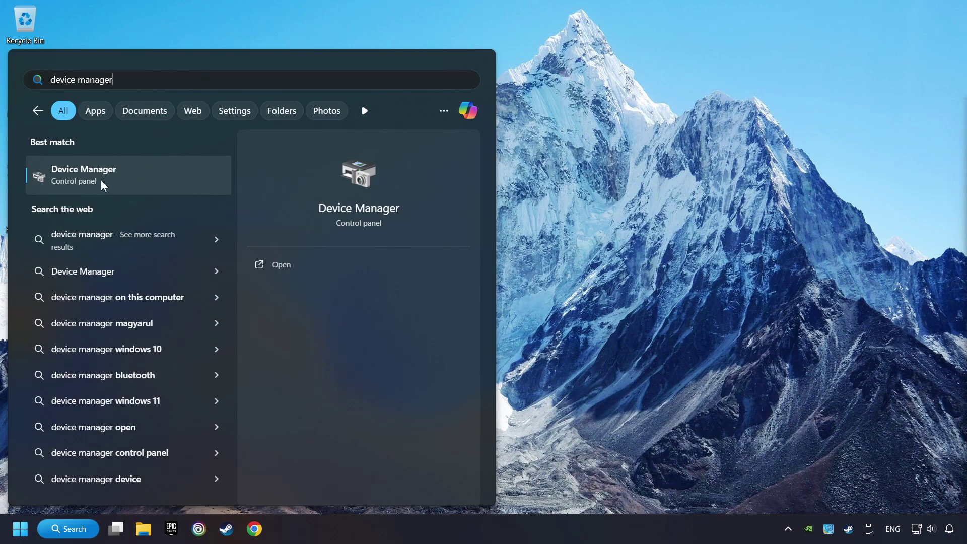
{"action": "left_click", "coordinate": [196, 178]}
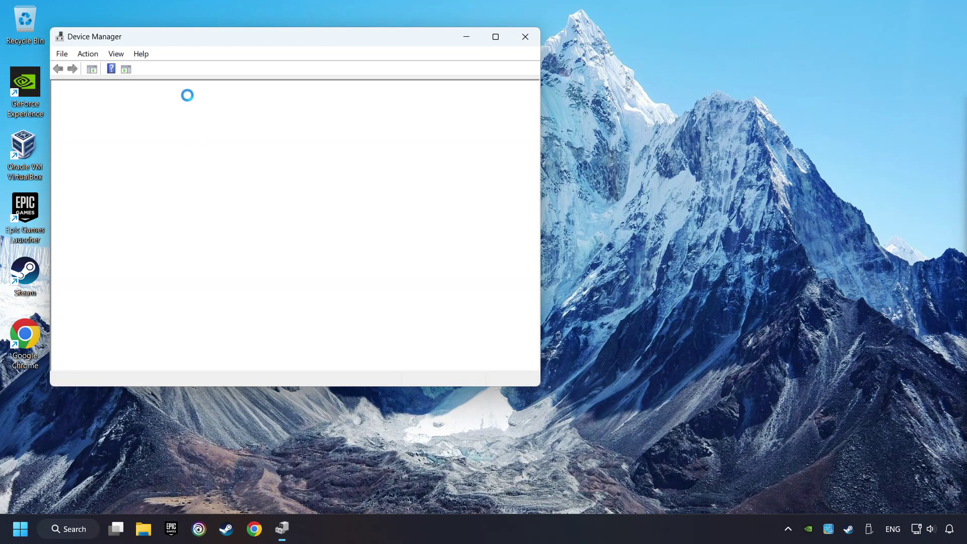
{"action": "left_click_drag", "start_coordinate": [188, 46], "coordinate": [367, 92]}
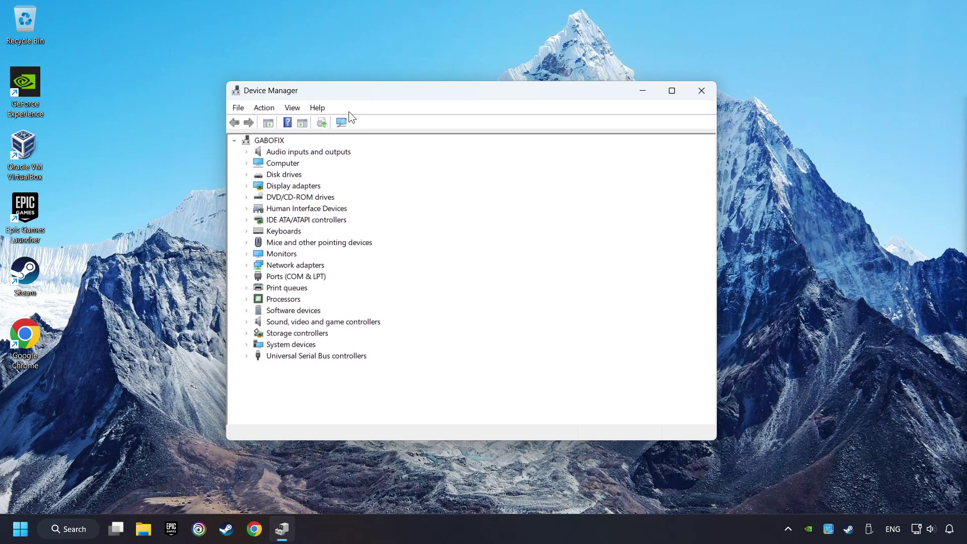
{"action": "left_click", "coordinate": [259, 189]}
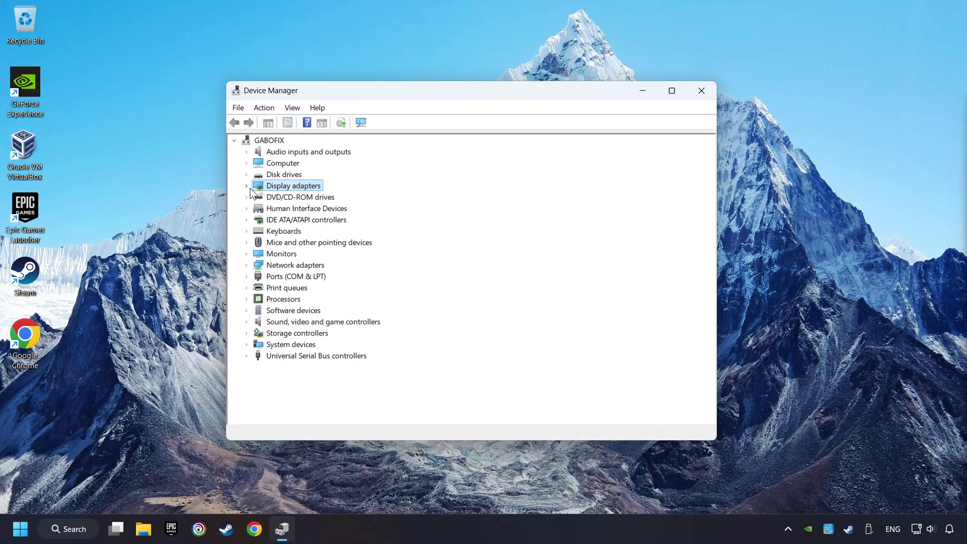
{"action": "left_click", "coordinate": [250, 188]}
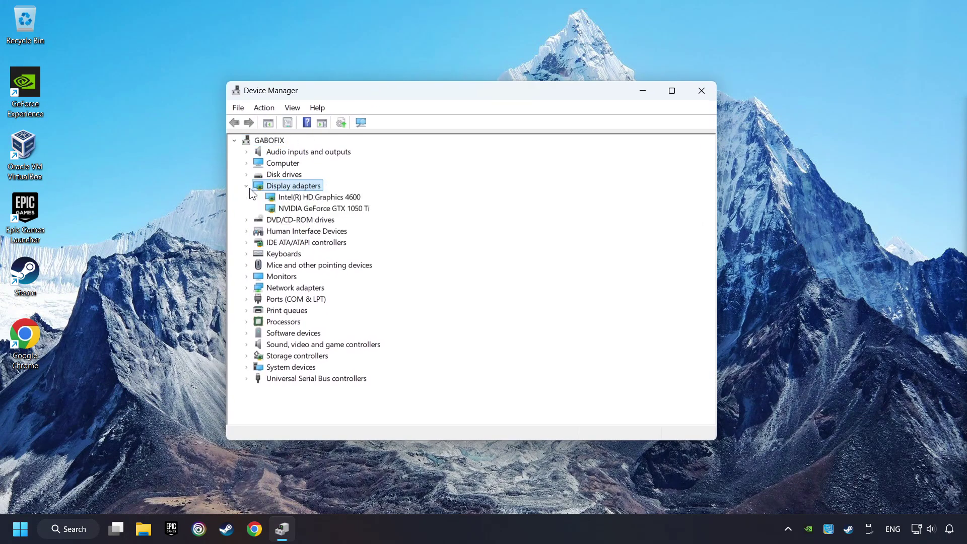
{"action": "left_click", "coordinate": [269, 209]}
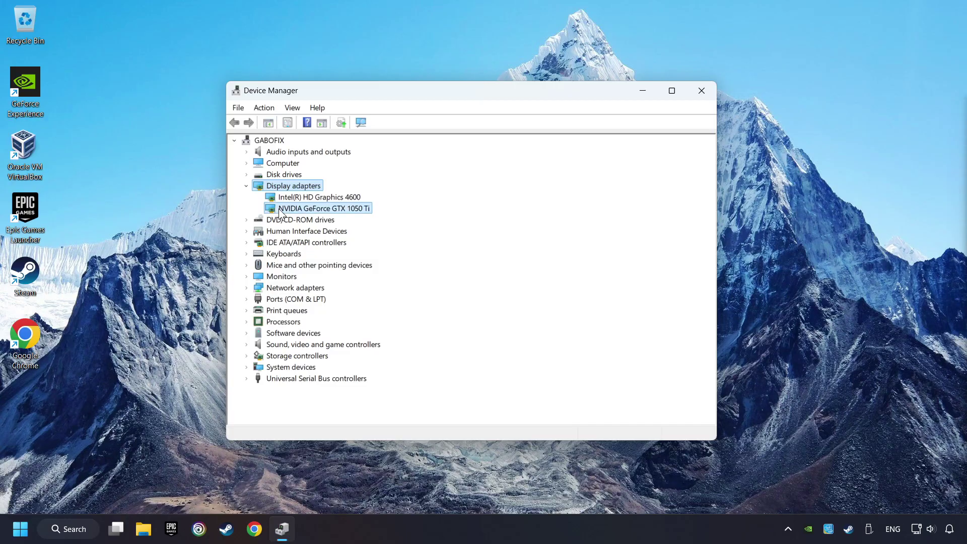
Search automatically for a newer NVIDIA driver, find it already current, and close Device Manager
{"action": "right_click", "coordinate": [338, 206]}
{"action": "left_click", "coordinate": [447, 218]}
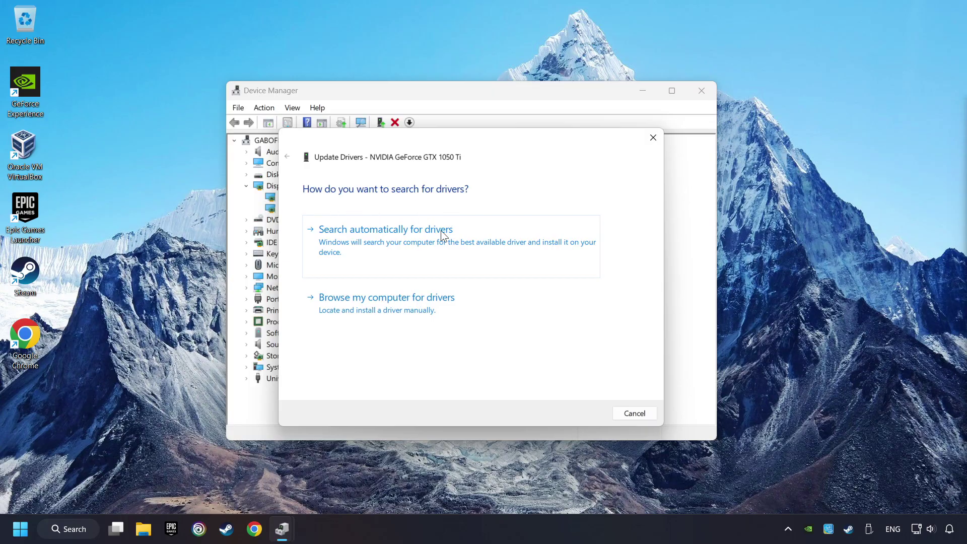
{"action": "left_click", "coordinate": [409, 245]}
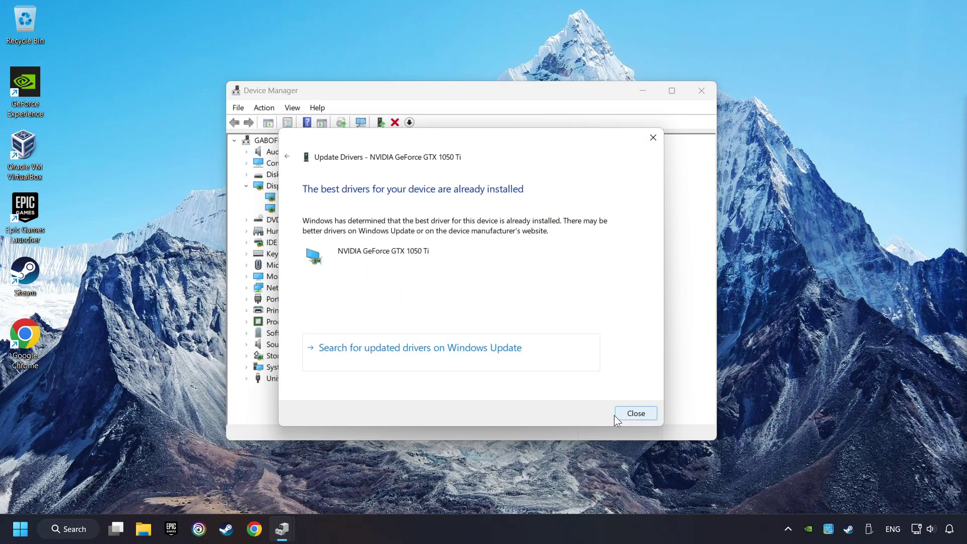
{"action": "left_click", "coordinate": [637, 413]}
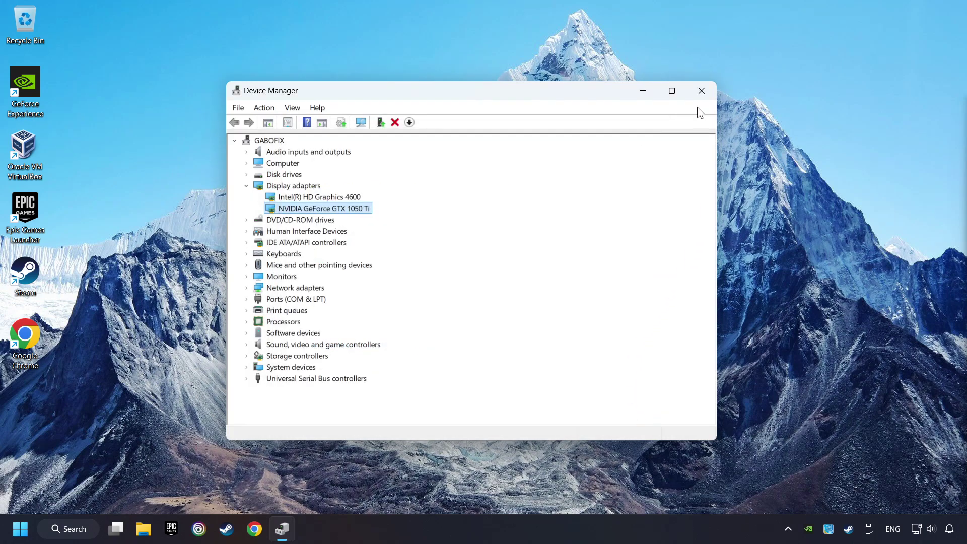
{"action": "left_click", "coordinate": [701, 93]}
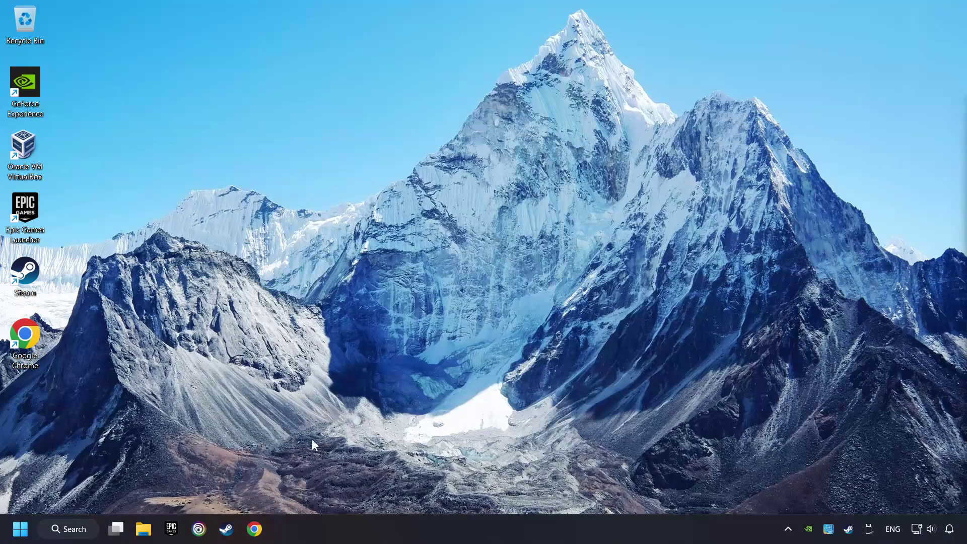
Find NVIDIA's official GeForce Drivers page in Chrome and download the GeForce Experience installer
{"action": "left_click", "coordinate": [252, 532]}
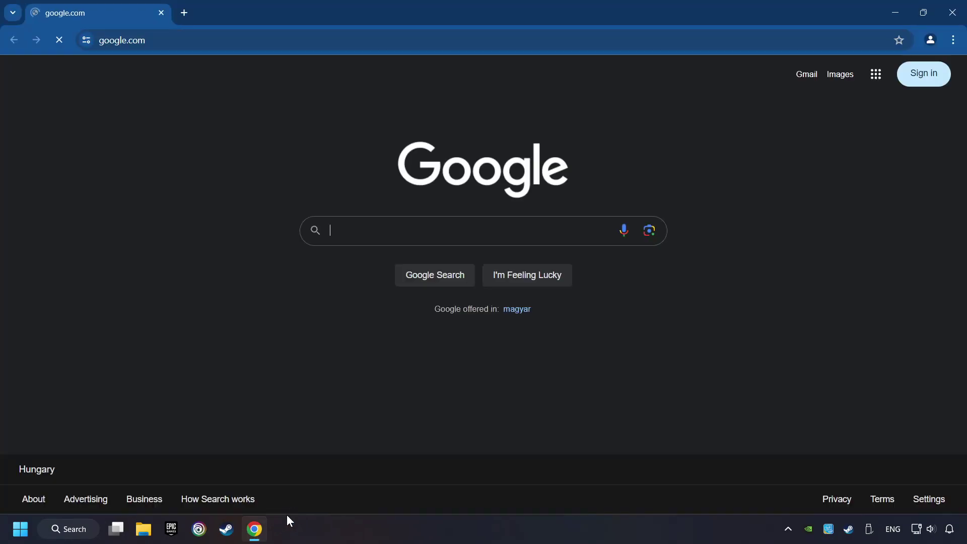
{"action": "type", "text": "nv"}
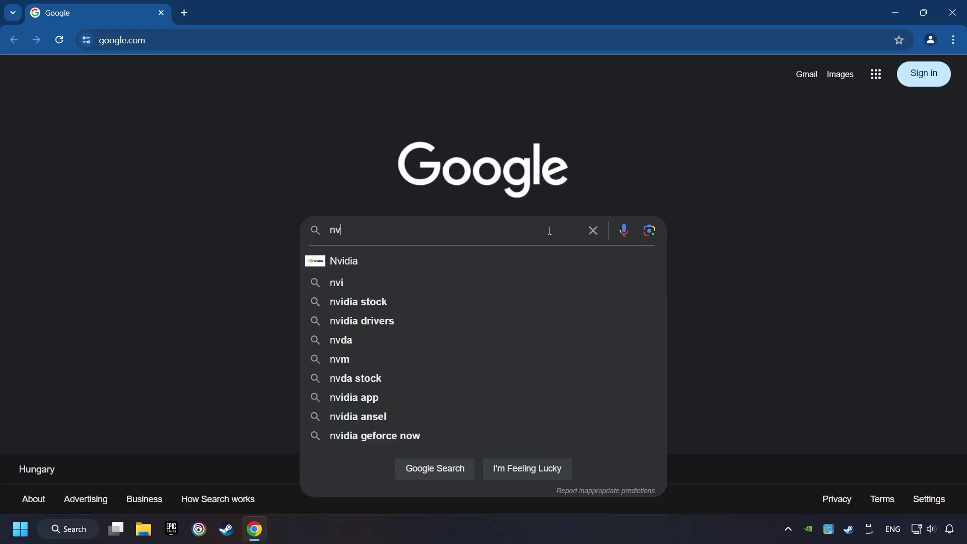
{"action": "type", "text": "idia geforce "}
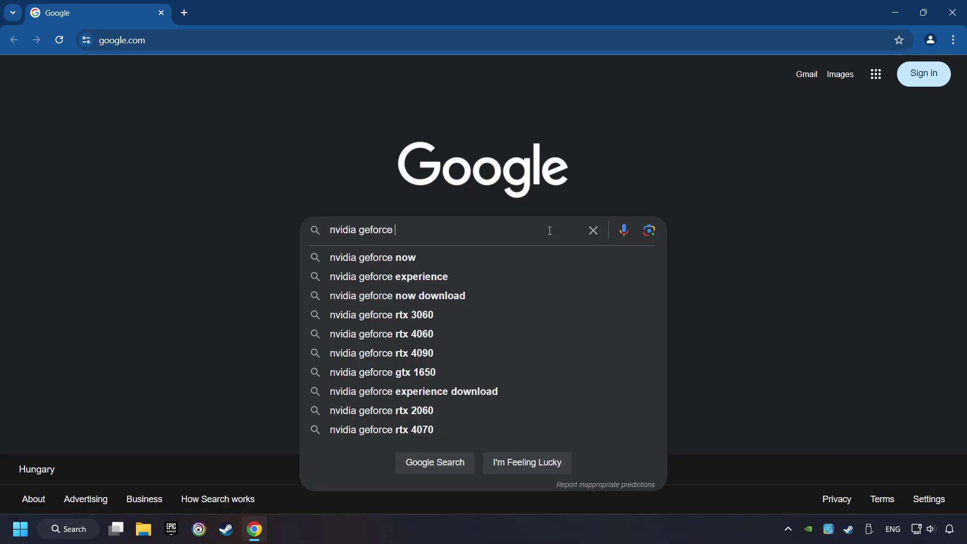
{"action": "type", "text": "driver download"}
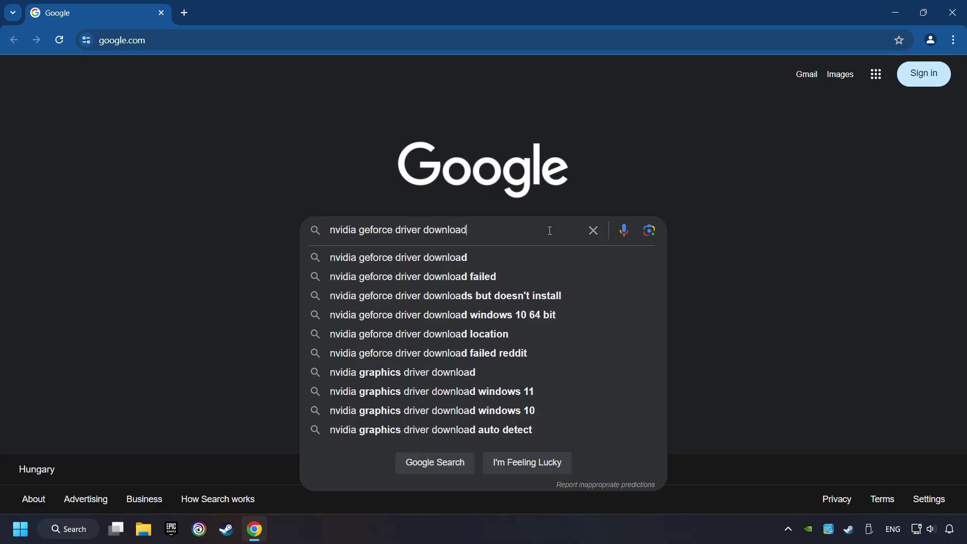
{"action": "key", "text": "Return"}
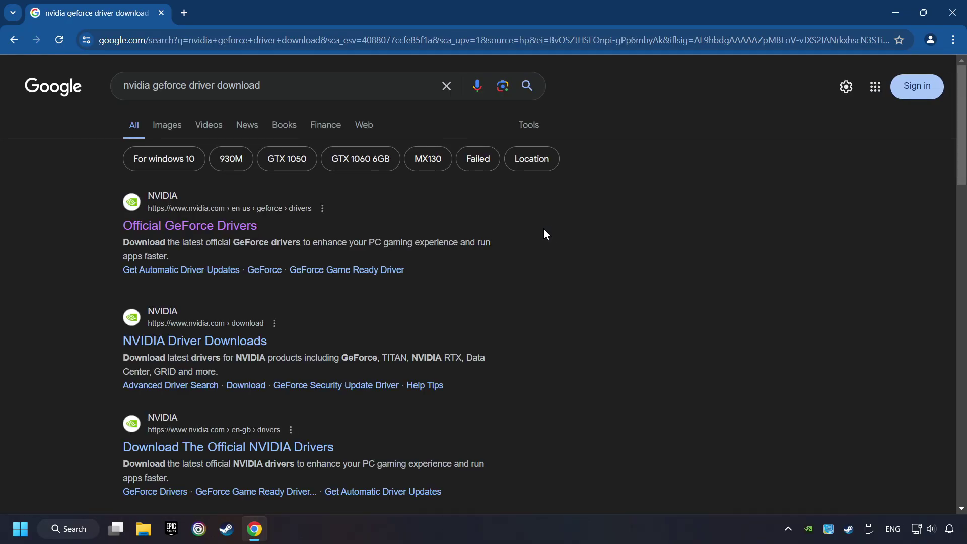
{"action": "left_click", "coordinate": [204, 228]}
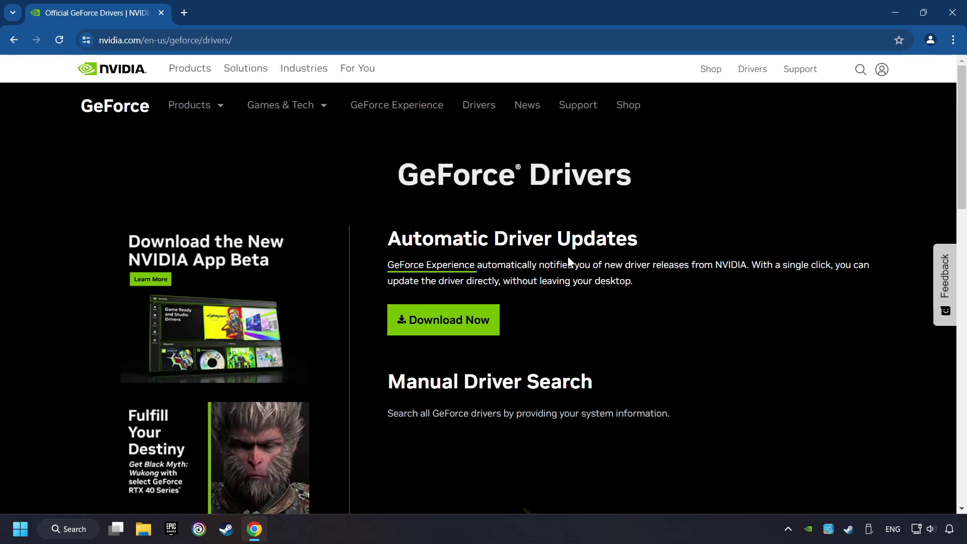
{"action": "left_click", "coordinate": [456, 333]}
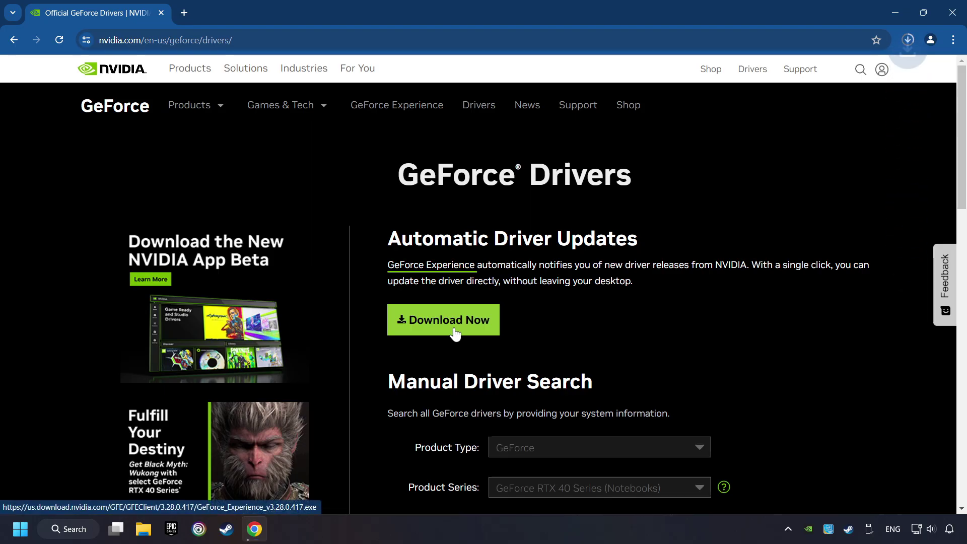
Launch the downloaded GeForce Experience installer from Chrome's downloads and close the browser
{"action": "left_click", "coordinate": [908, 41]}
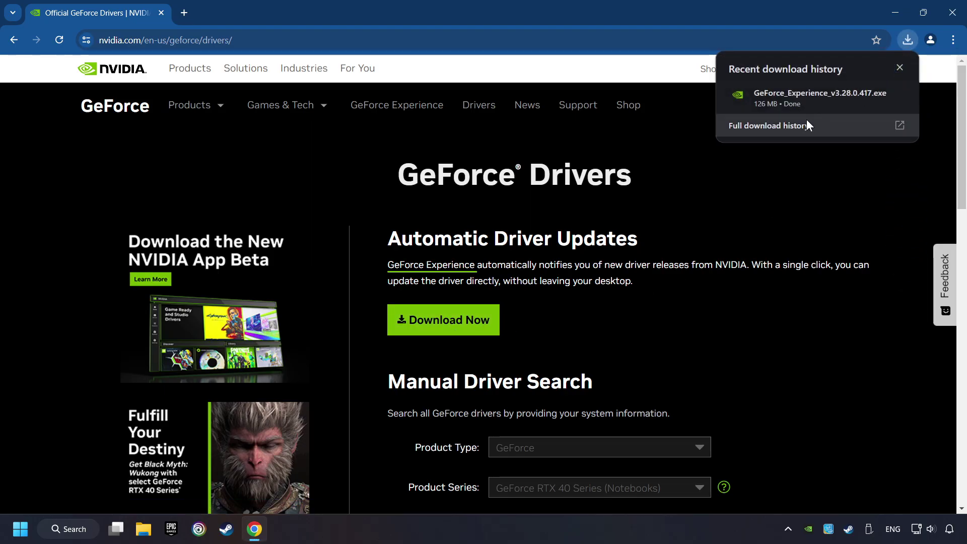
{"action": "left_click", "coordinate": [824, 105]}
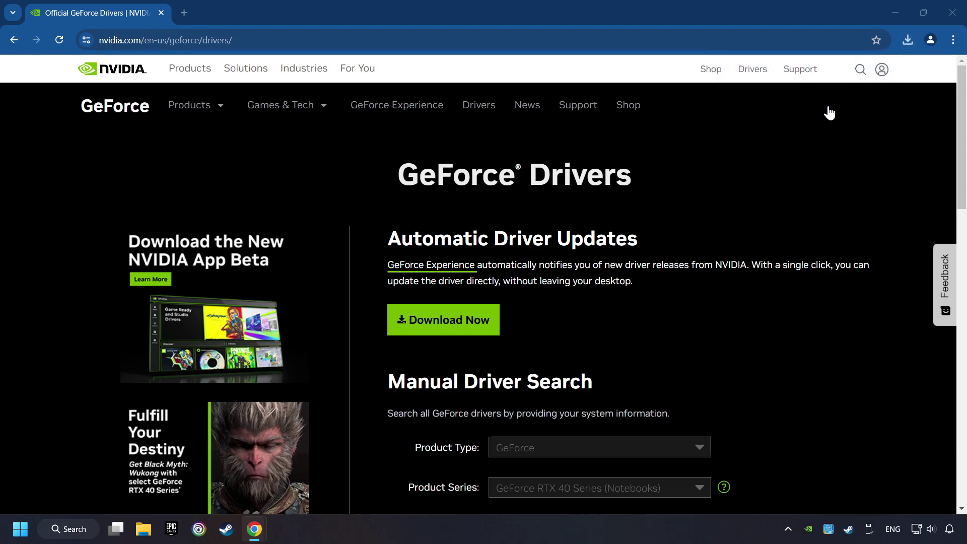
{"action": "left_click", "coordinate": [951, 14]}
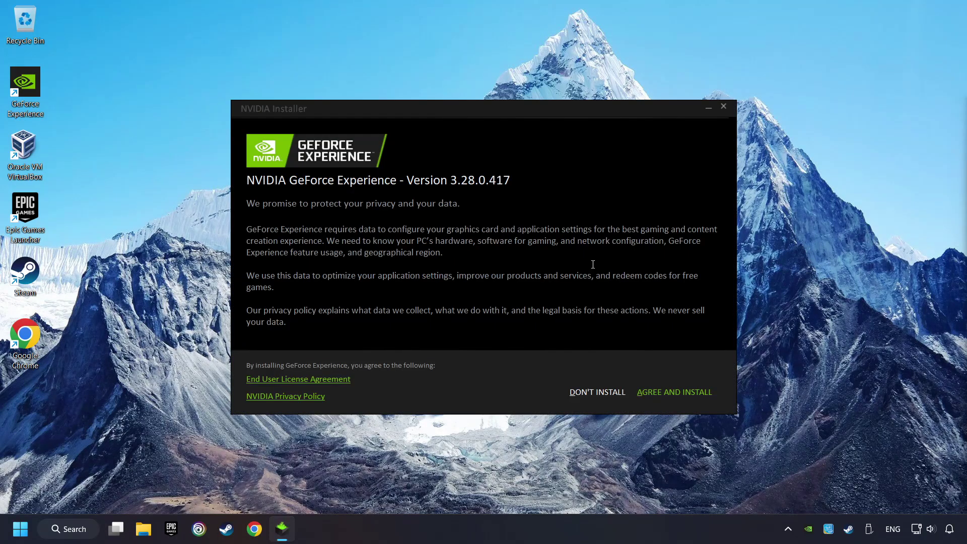
Agree and install GeForce Experience, then close the release-notes page that opens
{"action": "left_click", "coordinate": [690, 402]}
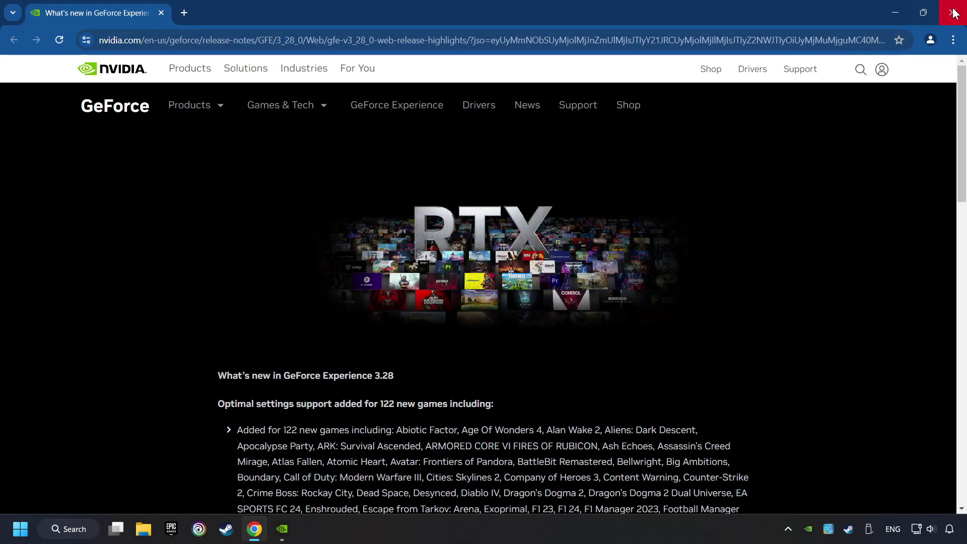
{"action": "left_click", "coordinate": [954, 14]}
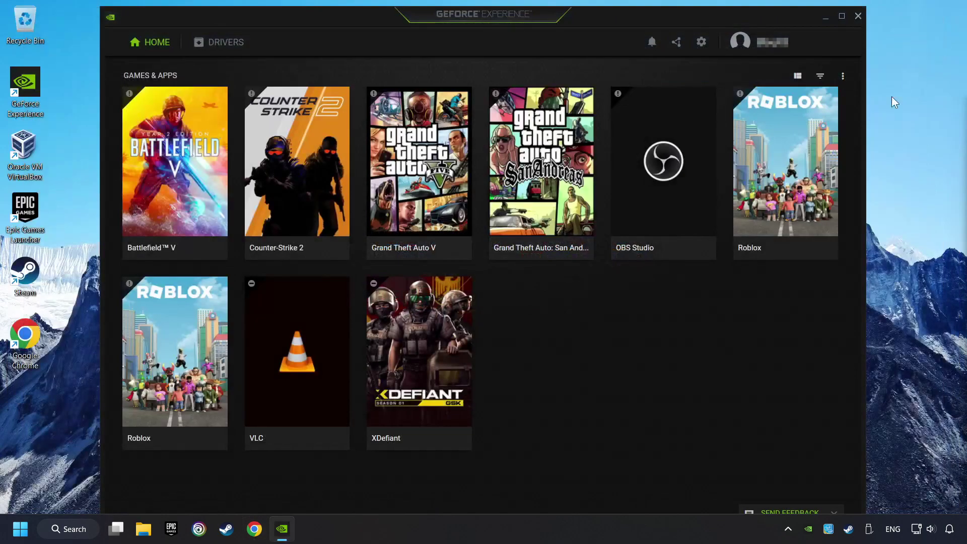
Check for driver updates on the Drivers page, confirm Game Ready 556.12 is latest, and close the app
{"action": "left_click", "coordinate": [222, 51]}
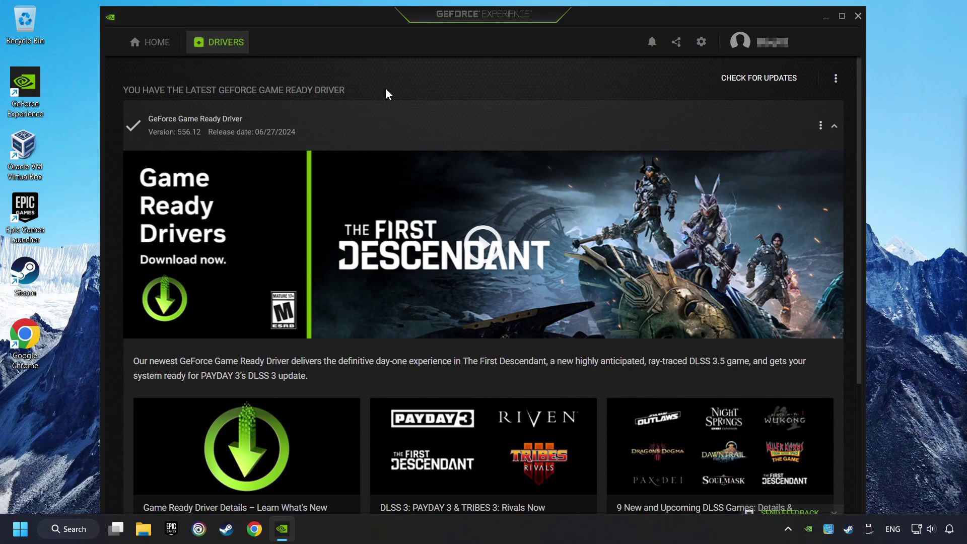
{"action": "left_click", "coordinate": [753, 88]}
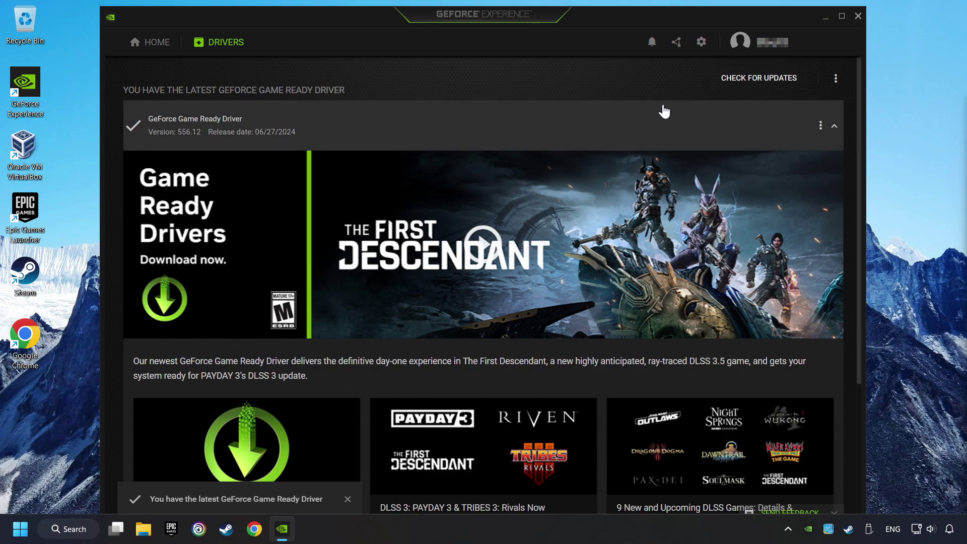
{"action": "left_click", "coordinate": [857, 15]}
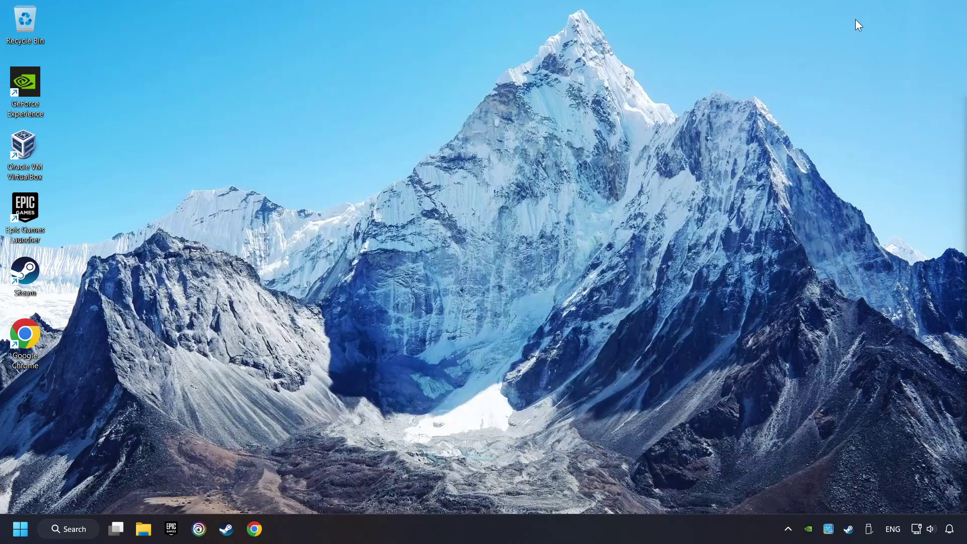
Open Graphics settings via Start search, cancel the Browse picker, and select the GAME.exe entry
{"action": "left_click", "coordinate": [75, 529]}
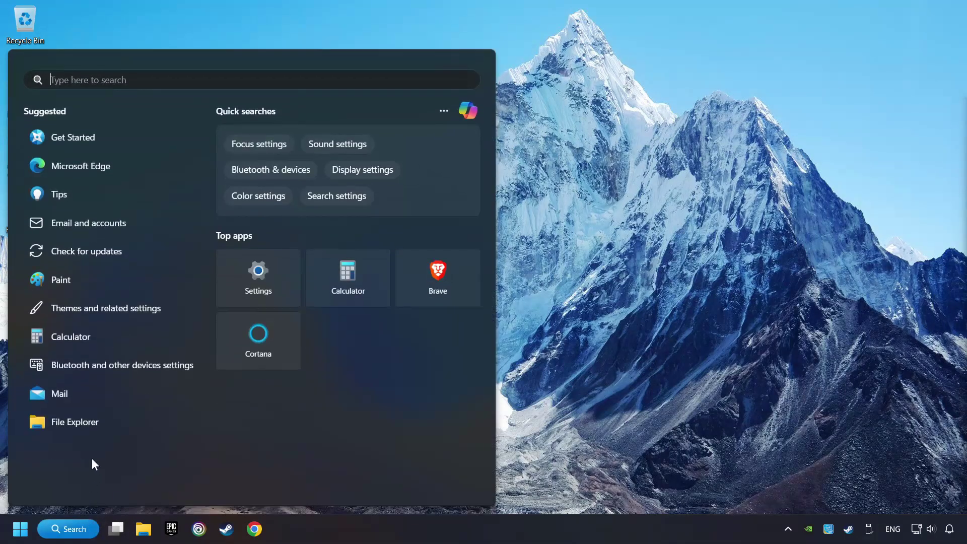
{"action": "type", "text": "g"}
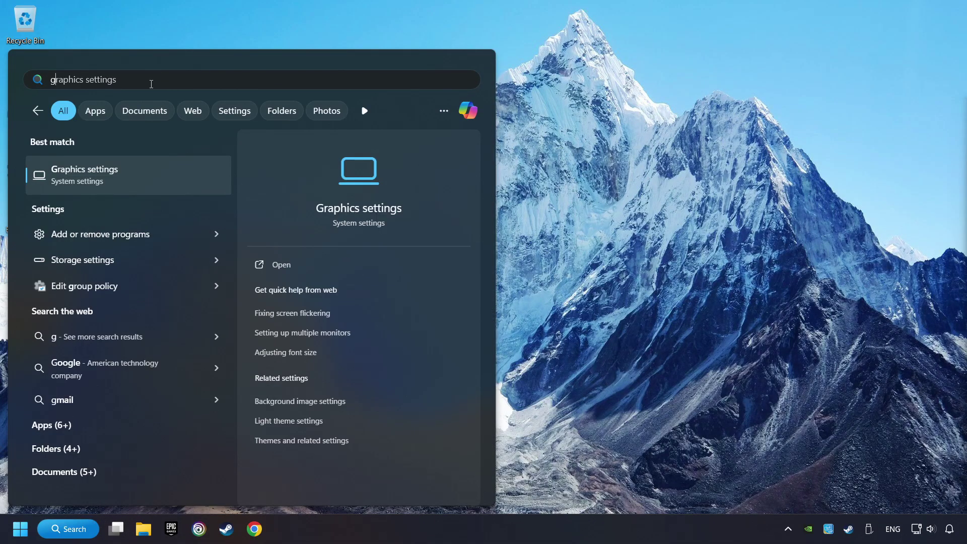
{"action": "type", "text": "raphics sett"}
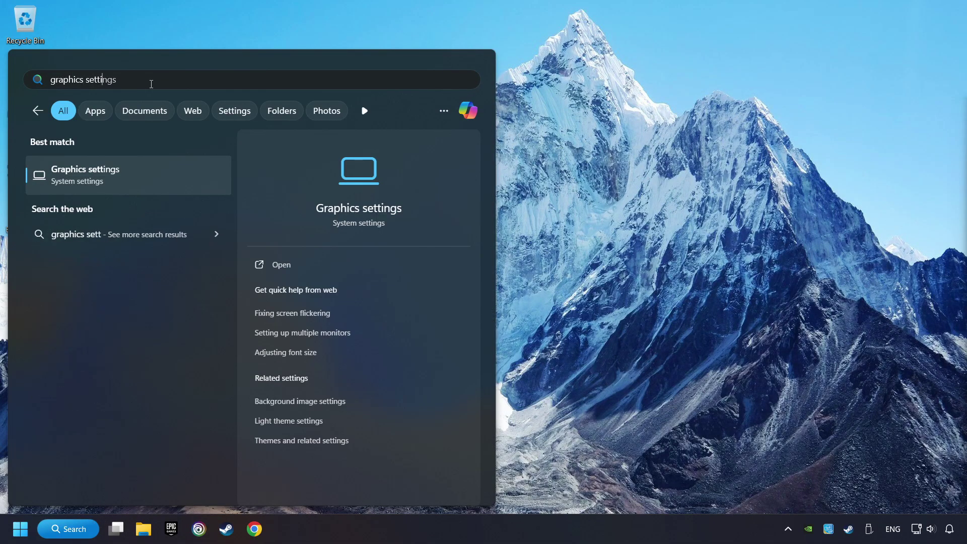
{"action": "type", "text": "ings"}
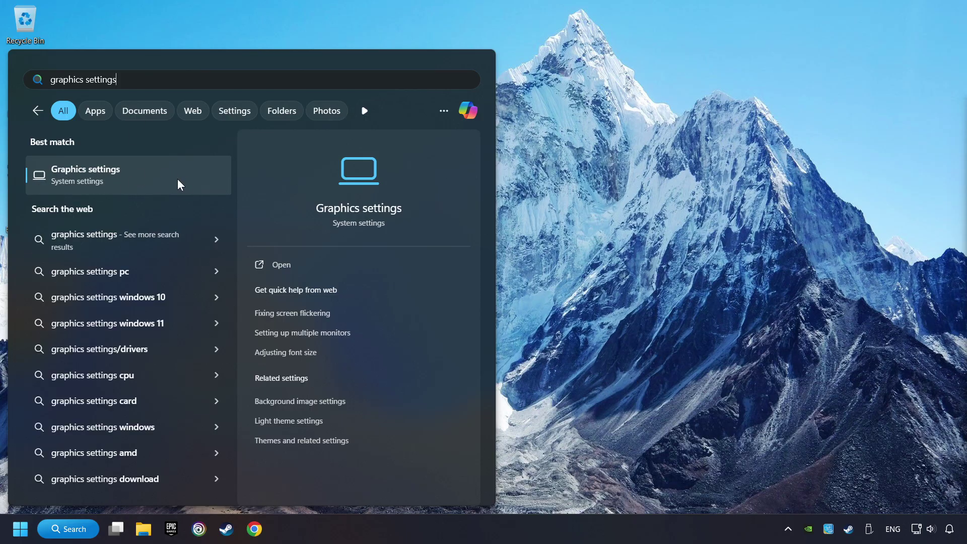
{"action": "left_click", "coordinate": [190, 179]}
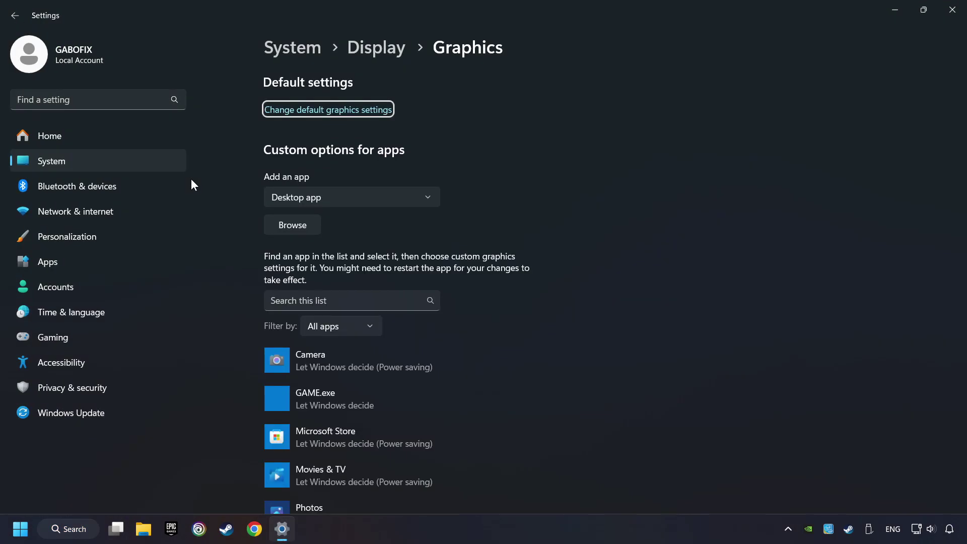
{"action": "scroll", "coordinate": [233, 197], "scroll_direction": "down", "scroll_amount": 3}
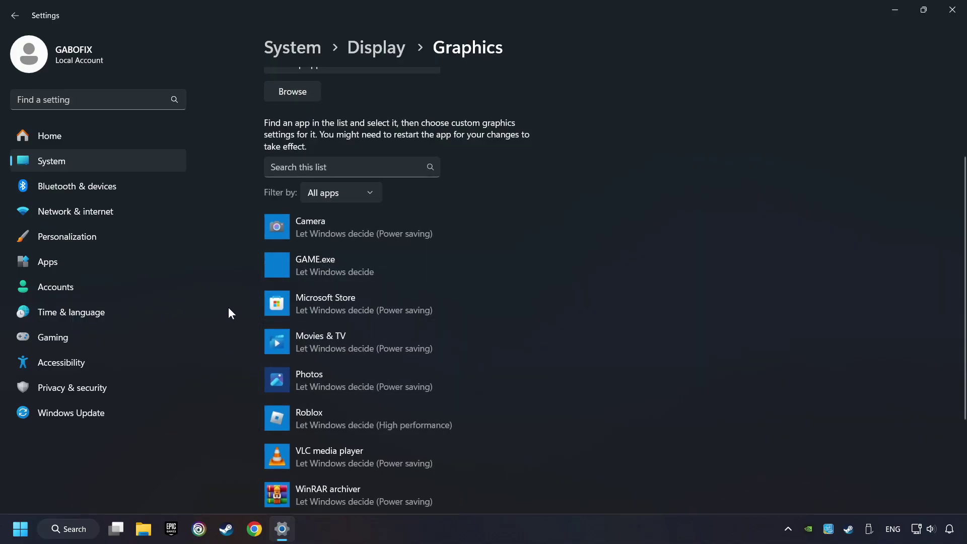
{"action": "scroll", "coordinate": [228, 307], "scroll_direction": "up", "scroll_amount": 2}
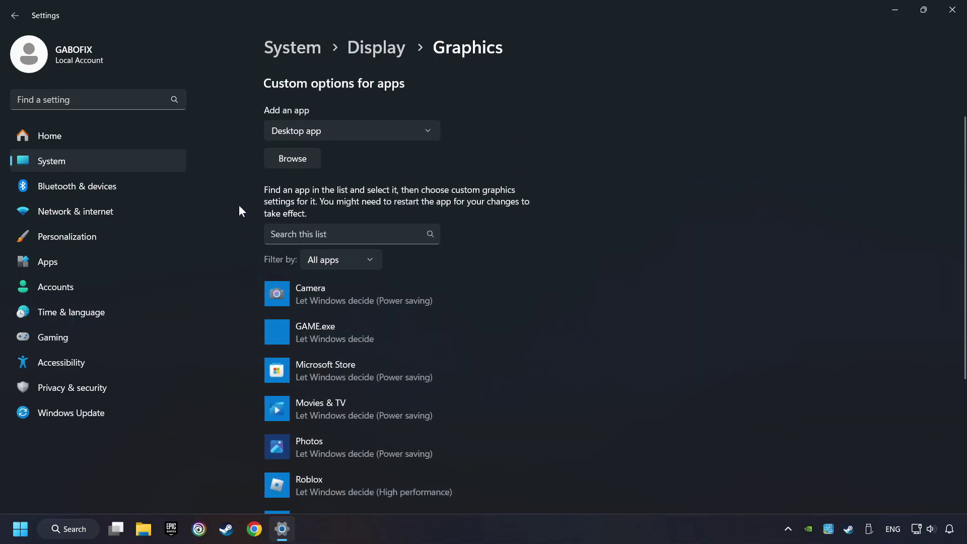
{"action": "left_click", "coordinate": [302, 161]}
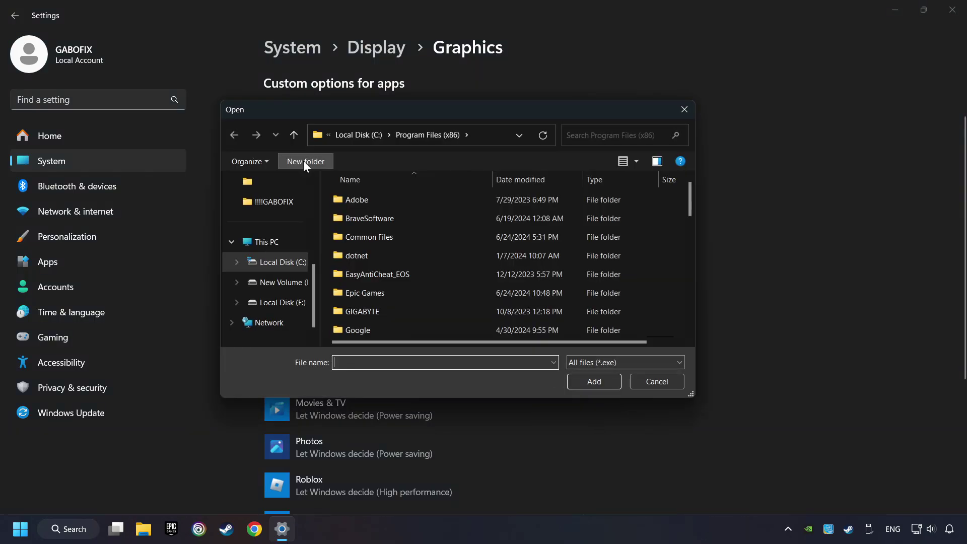
{"action": "left_click", "coordinate": [685, 110]}
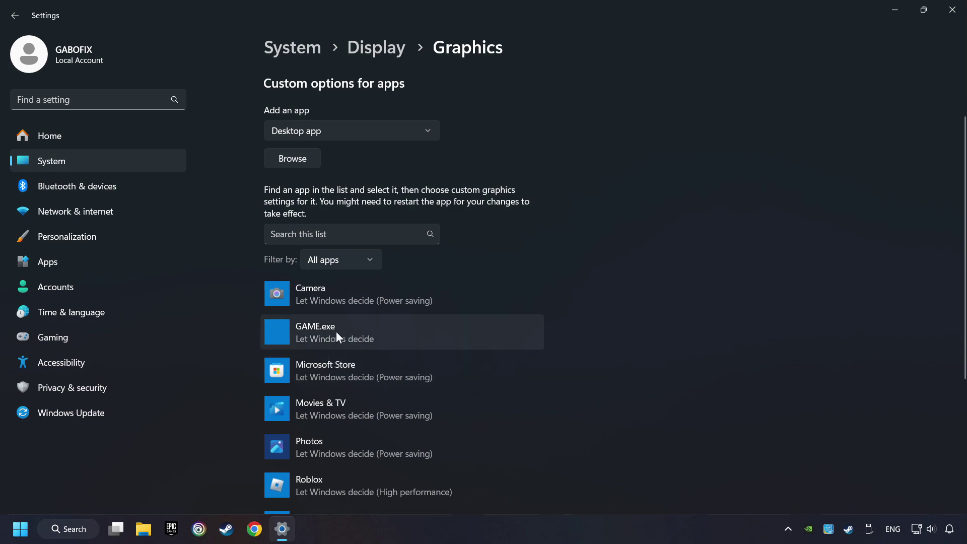
{"action": "scroll", "coordinate": [336, 277], "scroll_direction": "down", "scroll_amount": 2}
{"action": "left_click", "coordinate": [346, 262]}
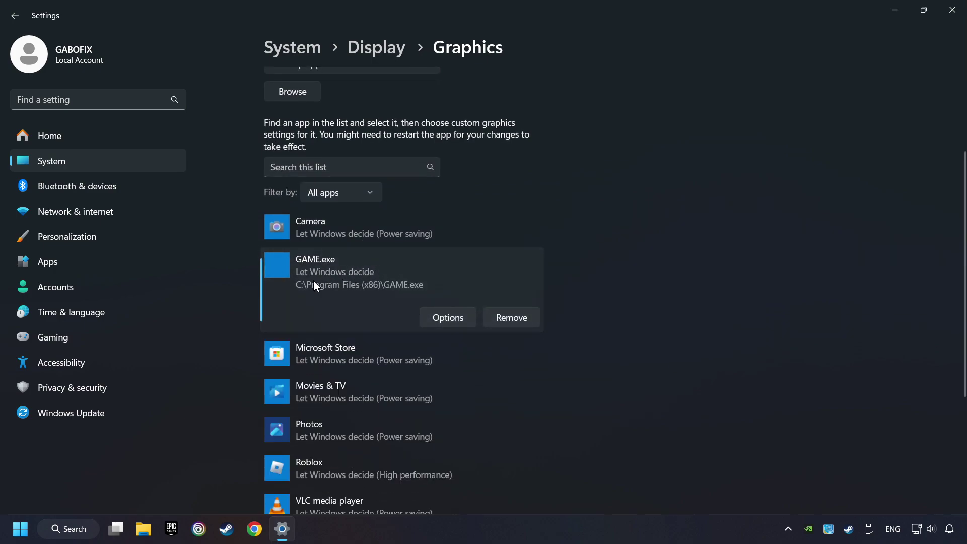
Save GAME.exe's graphics preference as High performance on the NVIDIA GTX 1050 Ti
{"action": "left_click", "coordinate": [456, 318]}
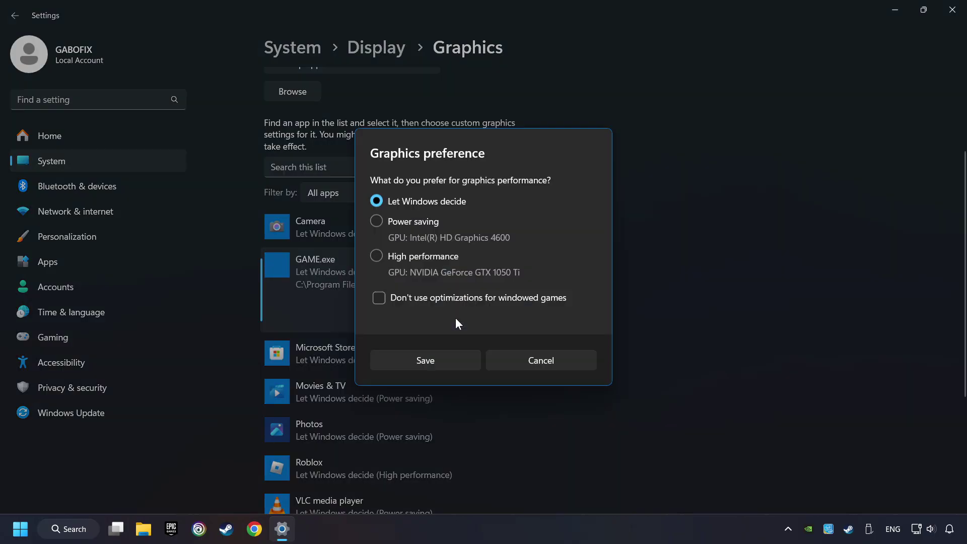
{"action": "left_click", "coordinate": [377, 257]}
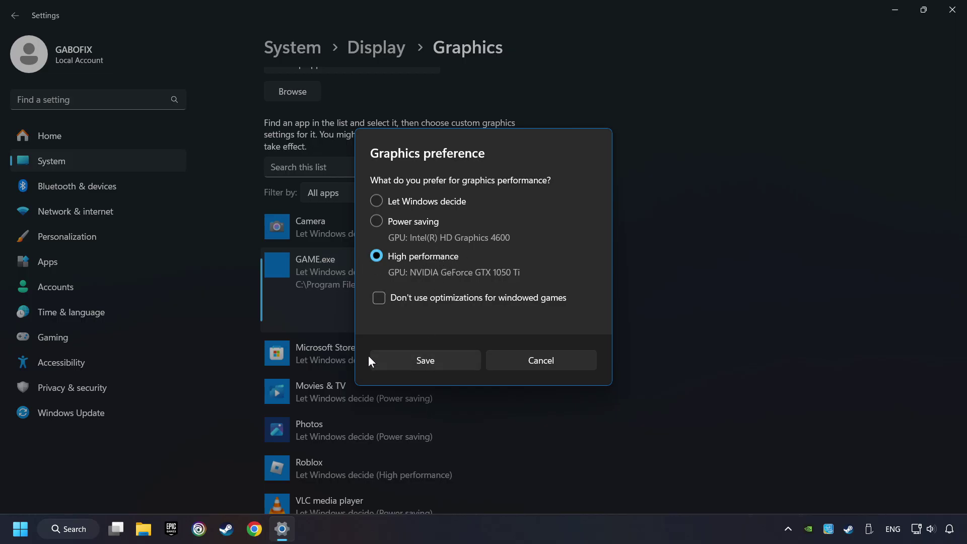
{"action": "left_click", "coordinate": [441, 355]}
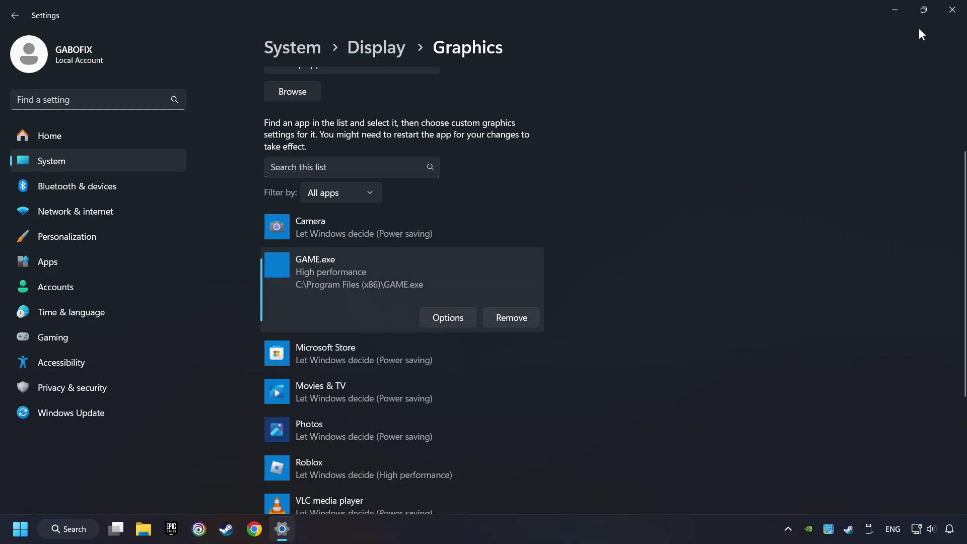
Close Settings and open NVIDIA Control Panel from the desktop's Show more options menu
{"action": "left_click", "coordinate": [952, 11]}
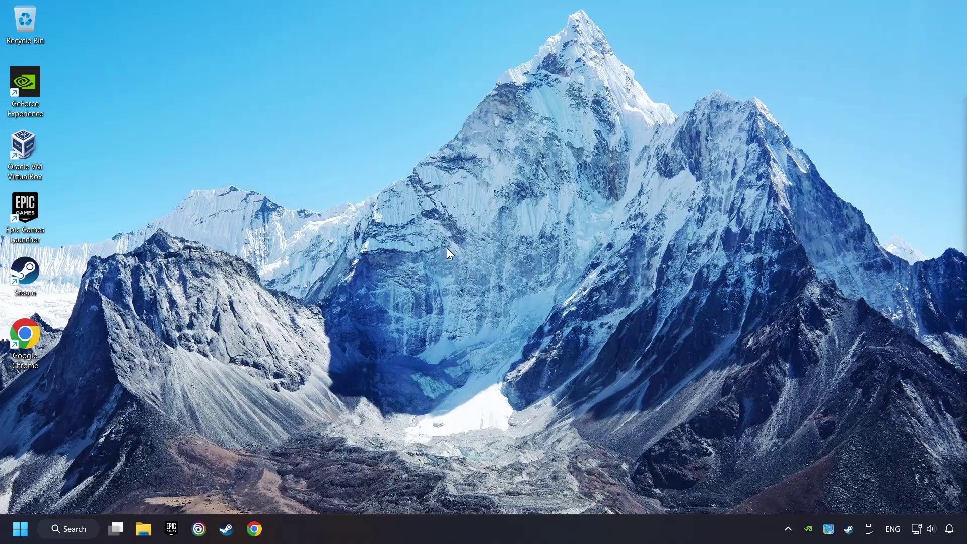
{"action": "right_click", "coordinate": [454, 211]}
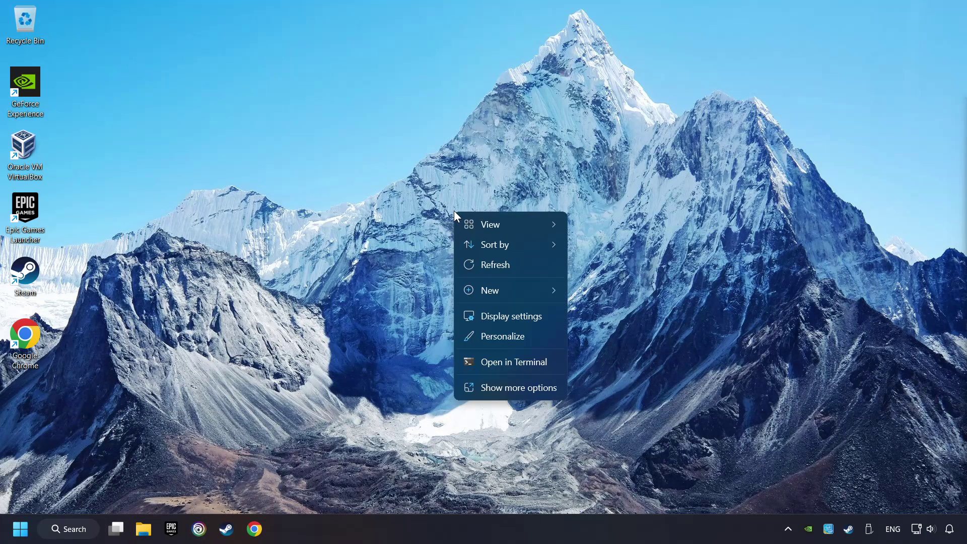
{"action": "left_click", "coordinate": [508, 388]}
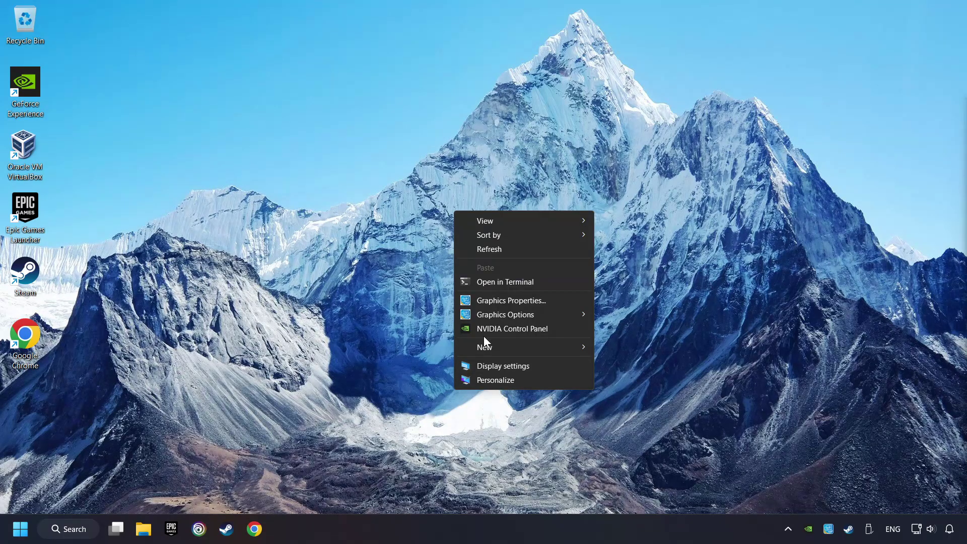
{"action": "left_click", "coordinate": [560, 329]}
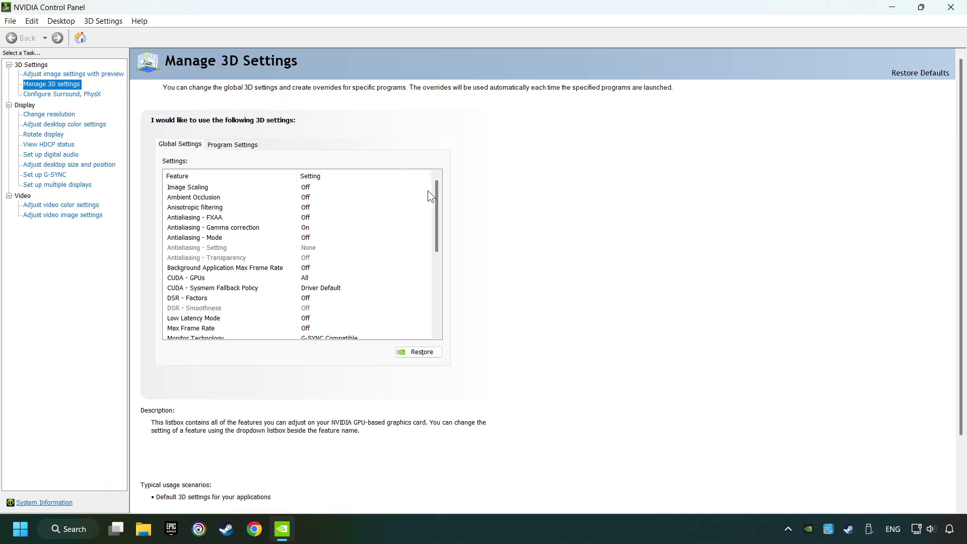
{"action": "mouse_move", "coordinate": [435, 195]}
{"action": "left_mouse_down"}
{"action": "mouse_move", "coordinate": [433, 280]}
{"action": "mouse_move", "coordinate": [430, 208]}
{"action": "mouse_move", "coordinate": [432, 246]}
{"action": "left_mouse_up"}
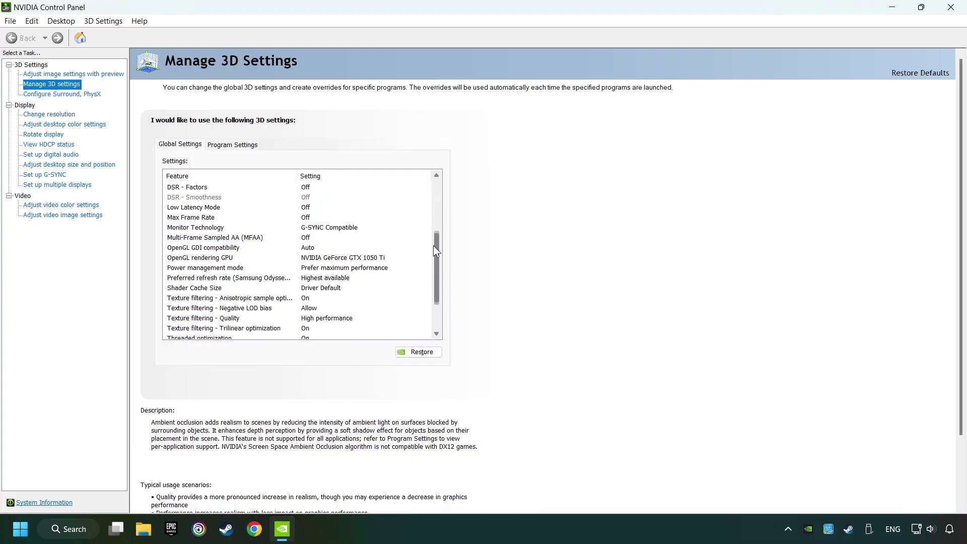
Keep OpenGL rendering GPU on the GTX 1050 Ti and power management at Prefer maximum performance
{"action": "left_click", "coordinate": [179, 260]}
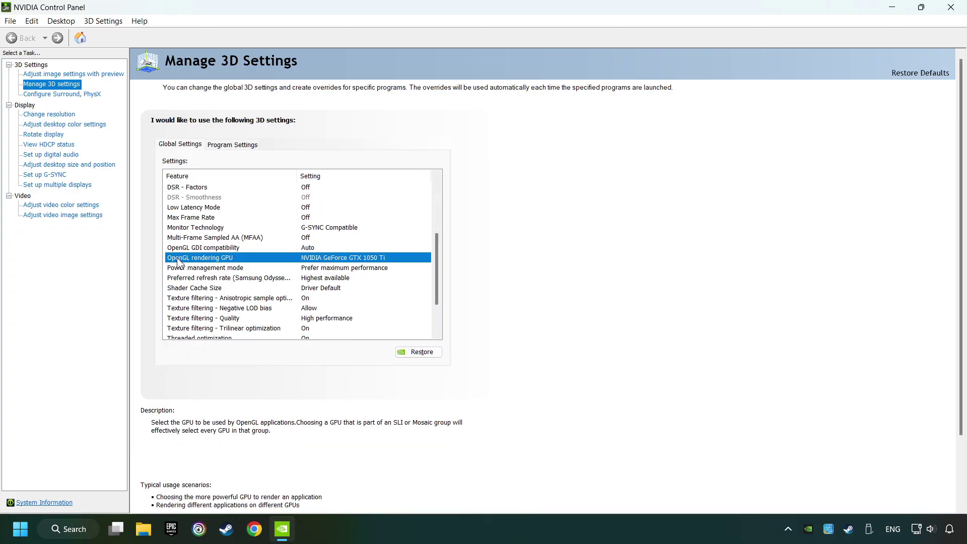
{"action": "left_click", "coordinate": [360, 259]}
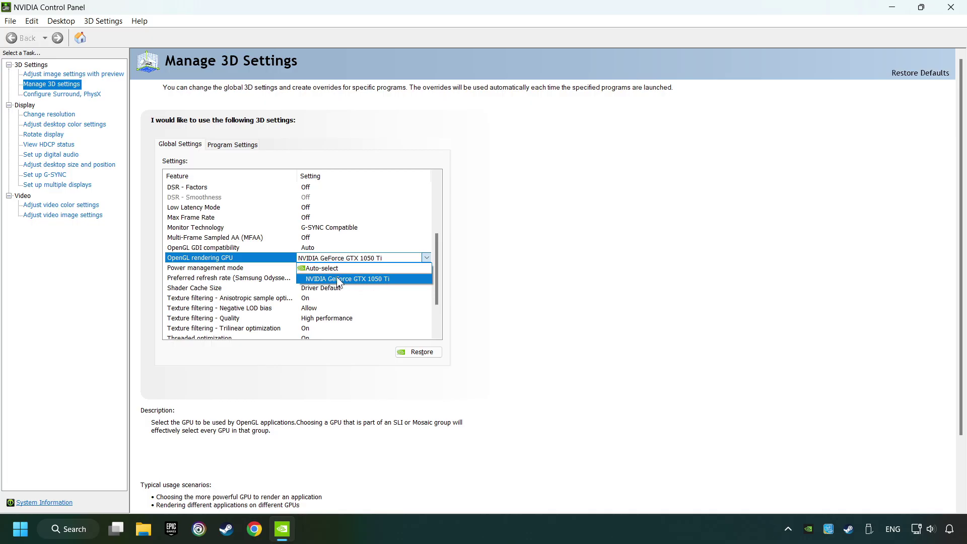
{"action": "left_click", "coordinate": [372, 278]}
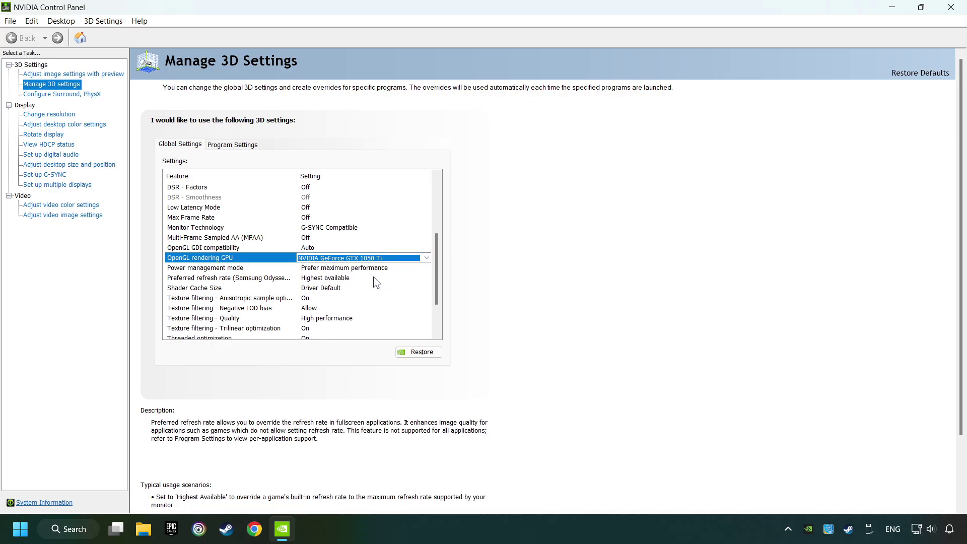
{"action": "left_click", "coordinate": [221, 269]}
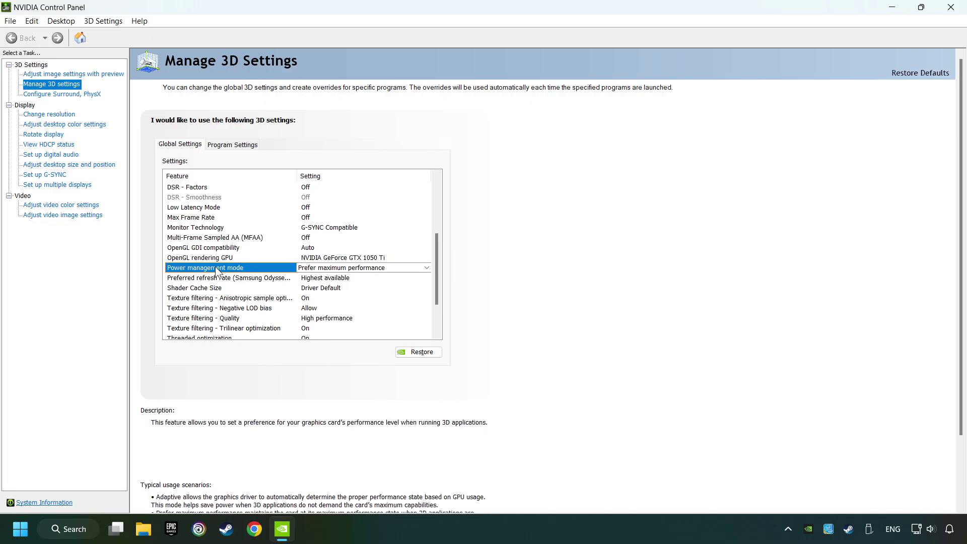
{"action": "left_click", "coordinate": [330, 269]}
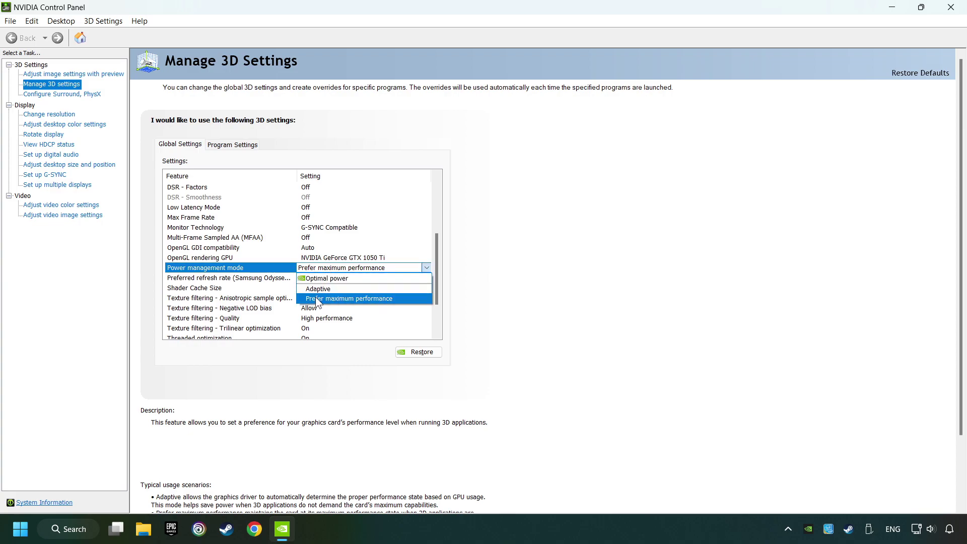
{"action": "left_click", "coordinate": [348, 298]}
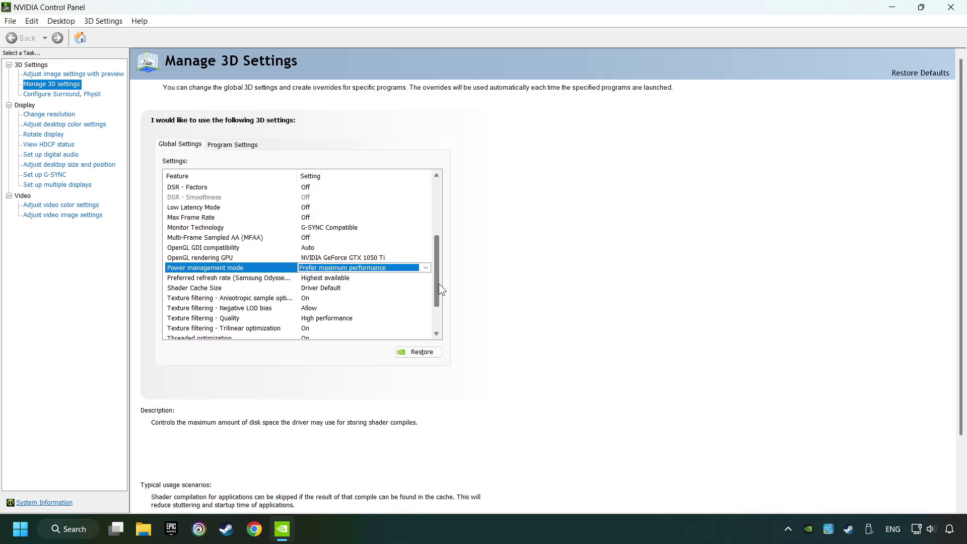
{"action": "left_click_drag", "start_coordinate": [439, 283], "coordinate": [438, 300]}
{"action": "mouse_move", "coordinate": [203, 318]}
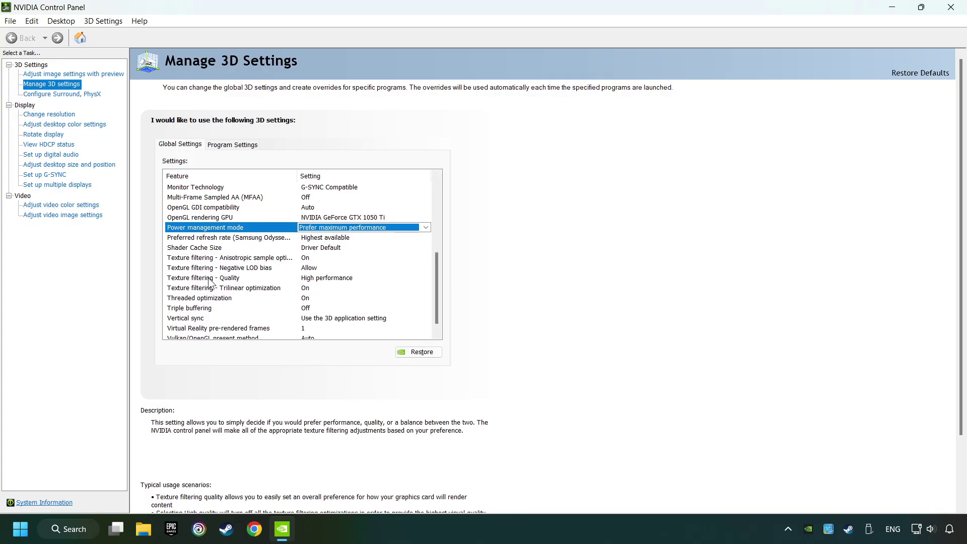
Set texture filtering quality to High performance, turn vertical sync Off, and apply the 3D settings
{"action": "left_click", "coordinate": [210, 280]}
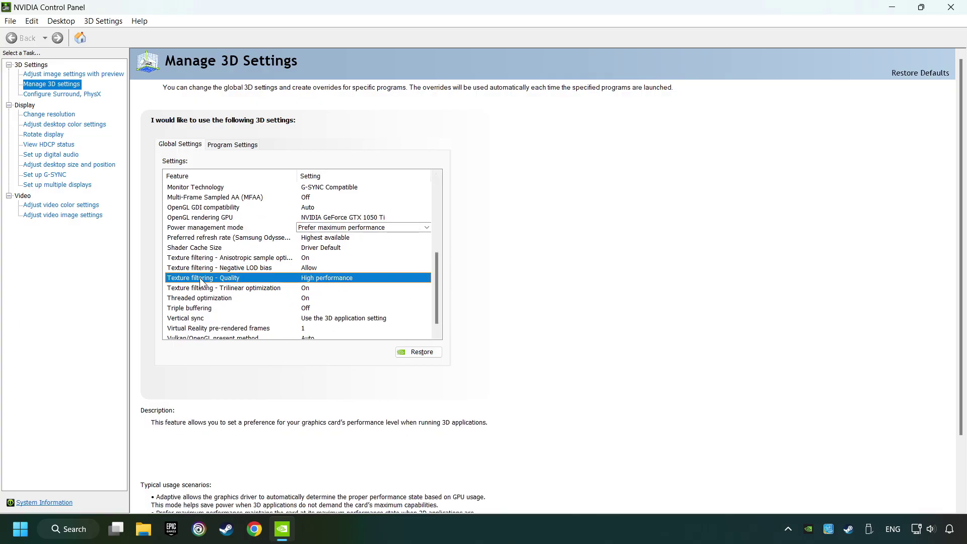
{"action": "left_click", "coordinate": [347, 278]}
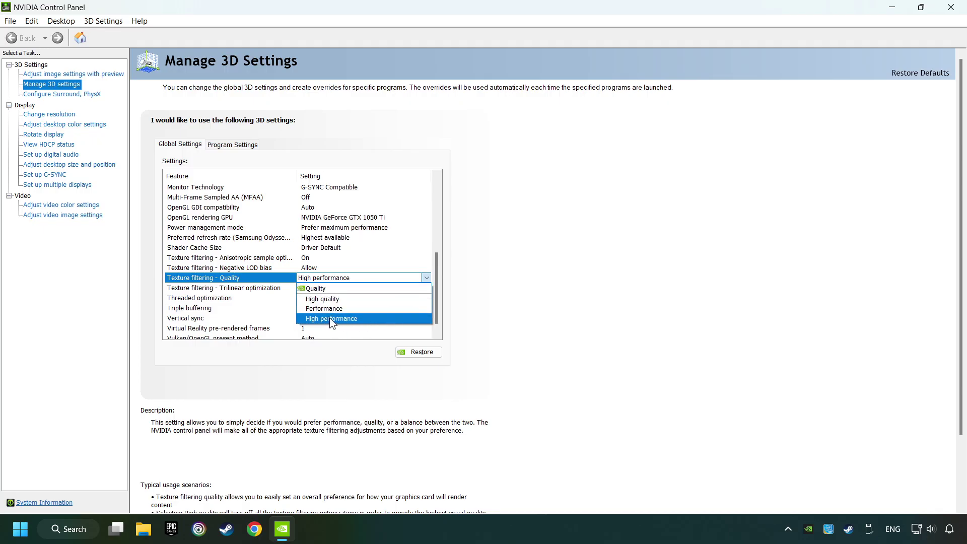
{"action": "left_click", "coordinate": [358, 318]}
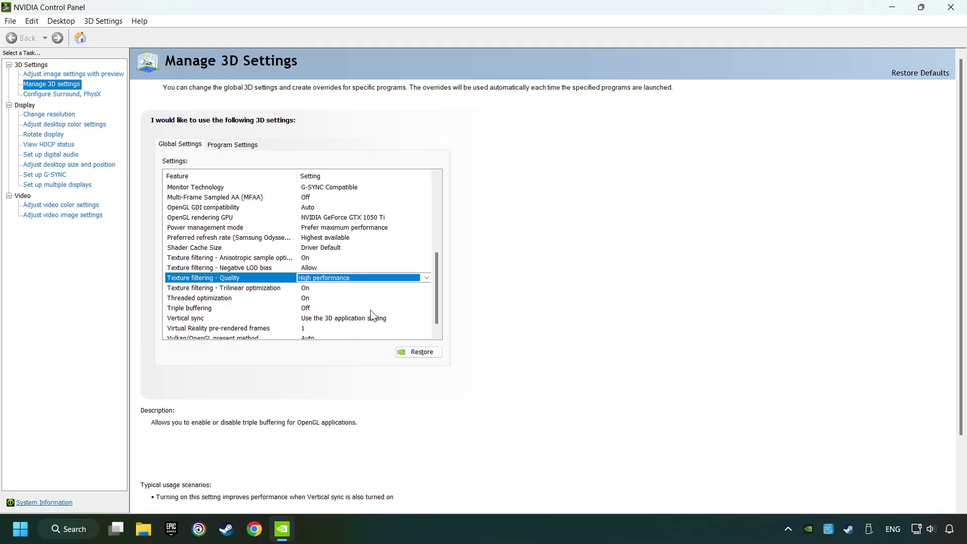
{"action": "scroll", "coordinate": [438, 280], "scroll_direction": "down", "scroll_amount": 1}
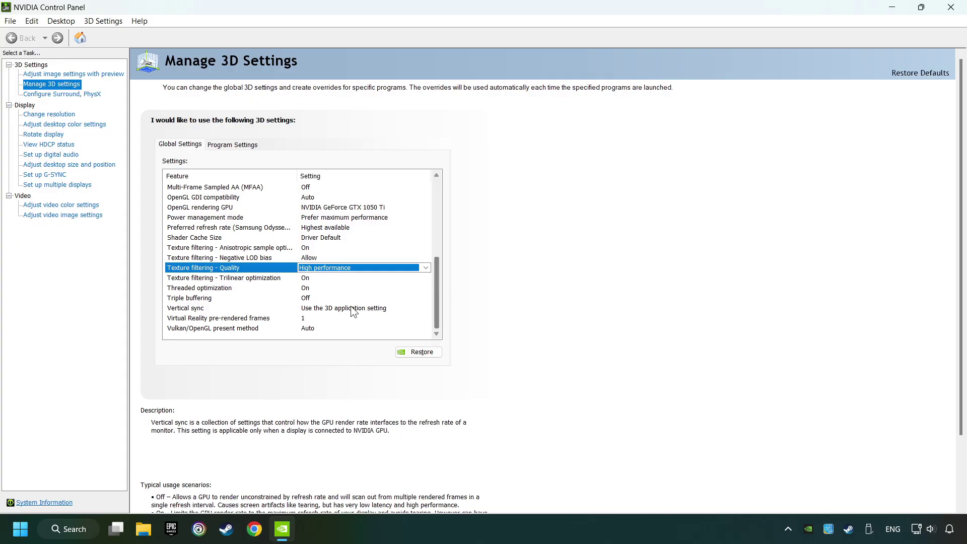
{"action": "left_click", "coordinate": [331, 308]}
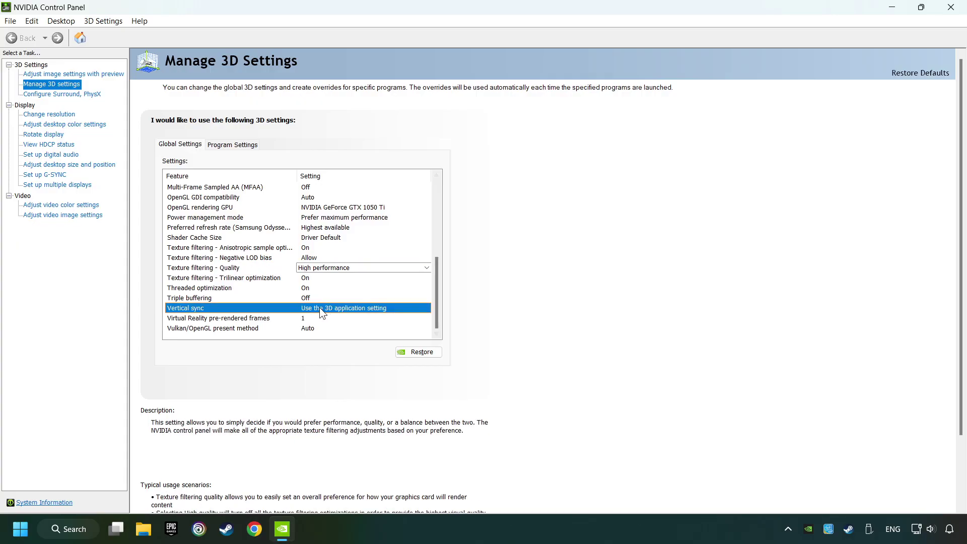
{"action": "left_click", "coordinate": [320, 308]}
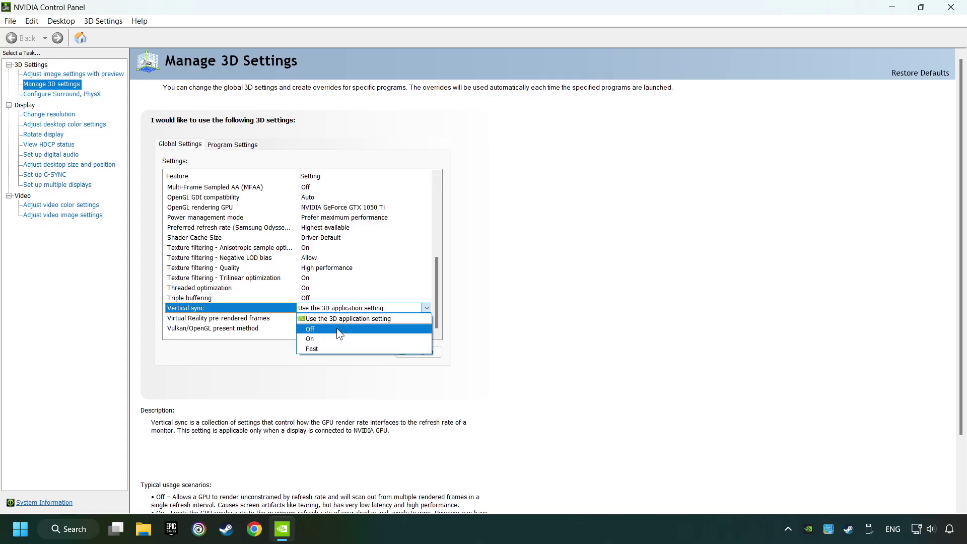
{"action": "left_click", "coordinate": [337, 329]}
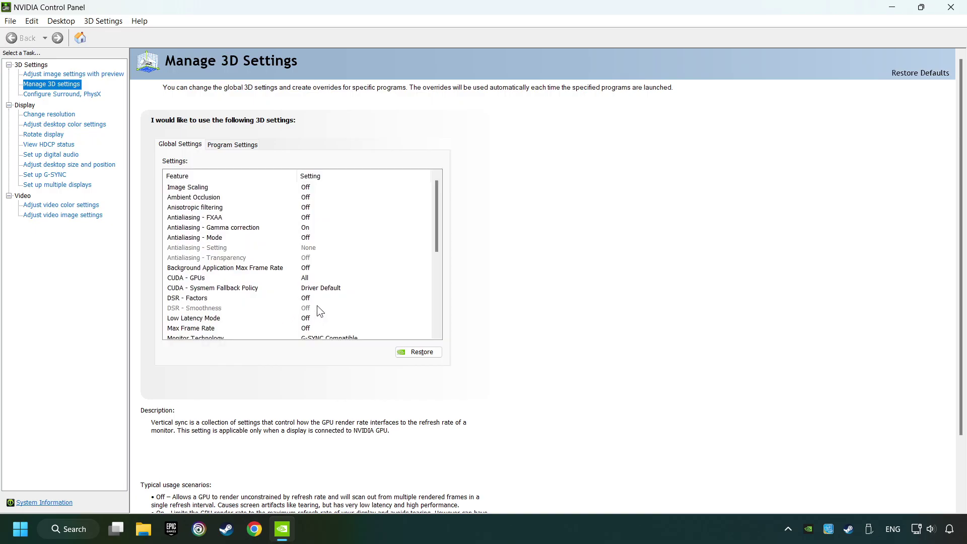
{"action": "scroll", "coordinate": [439, 249], "scroll_direction": "down", "scroll_amount": 1}
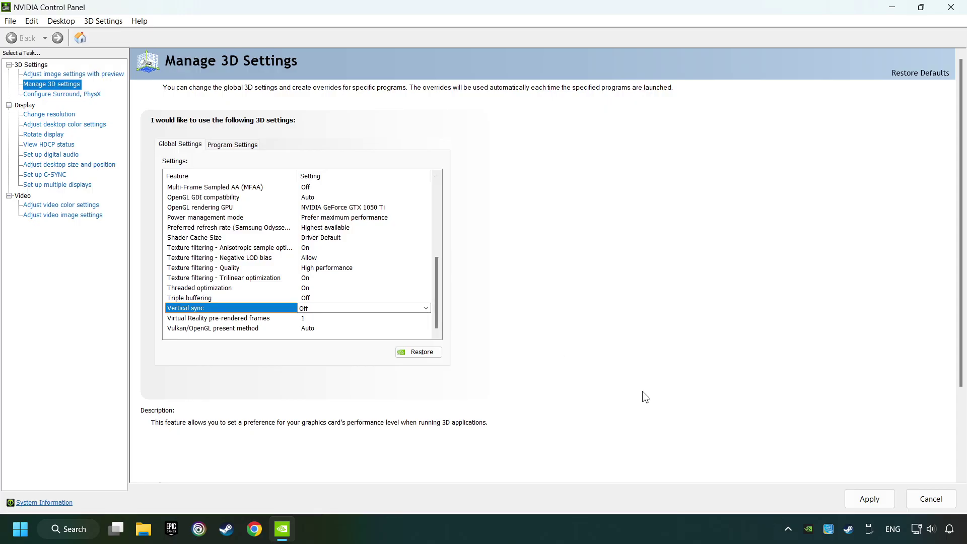
{"action": "left_click", "coordinate": [863, 495]}
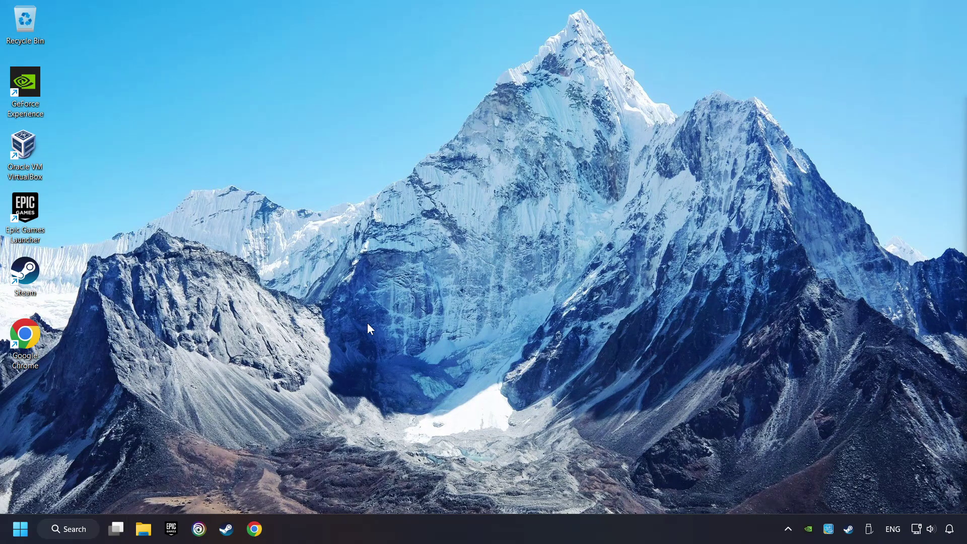
Launch System Configuration via msconfig search and open the Boot tab's advanced options
{"action": "left_click", "coordinate": [84, 529]}
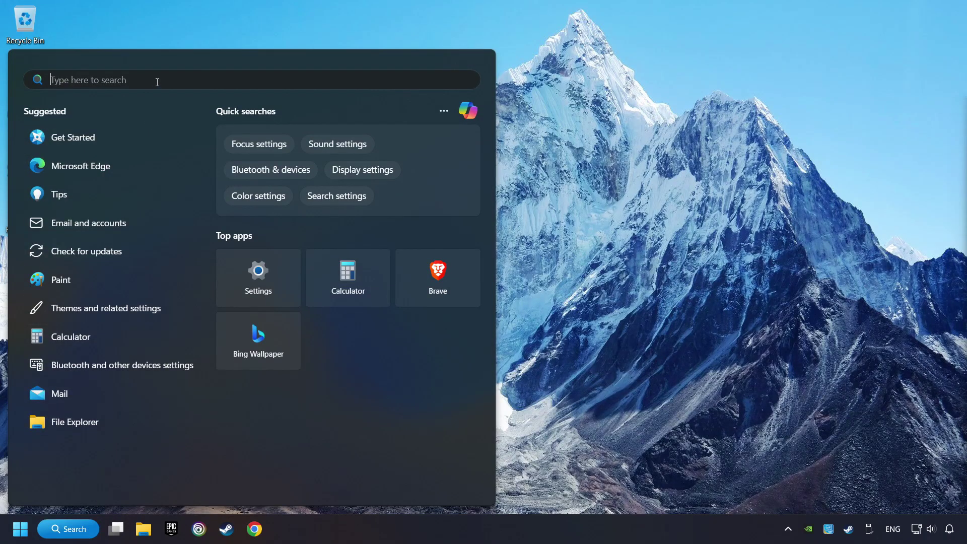
{"action": "type", "text": "msc"}
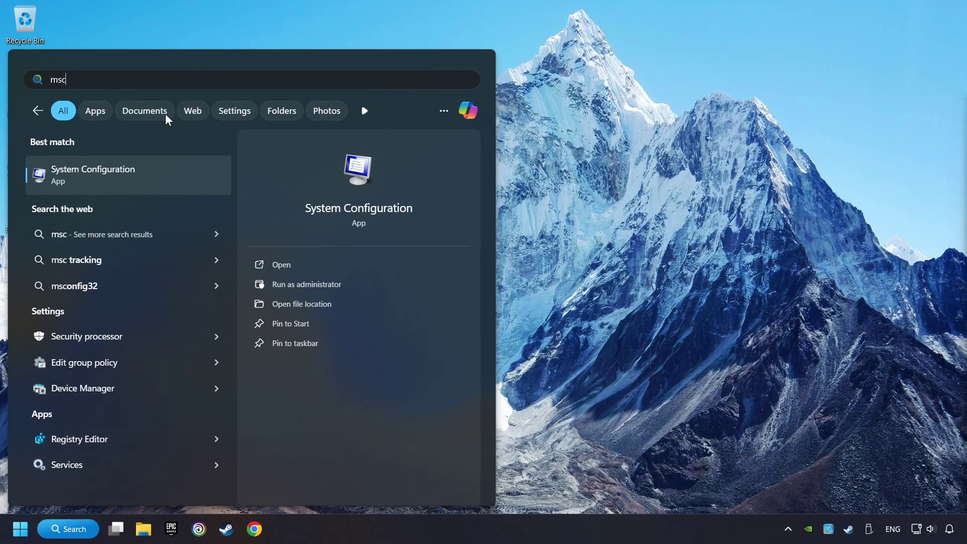
{"action": "left_click", "coordinate": [199, 171]}
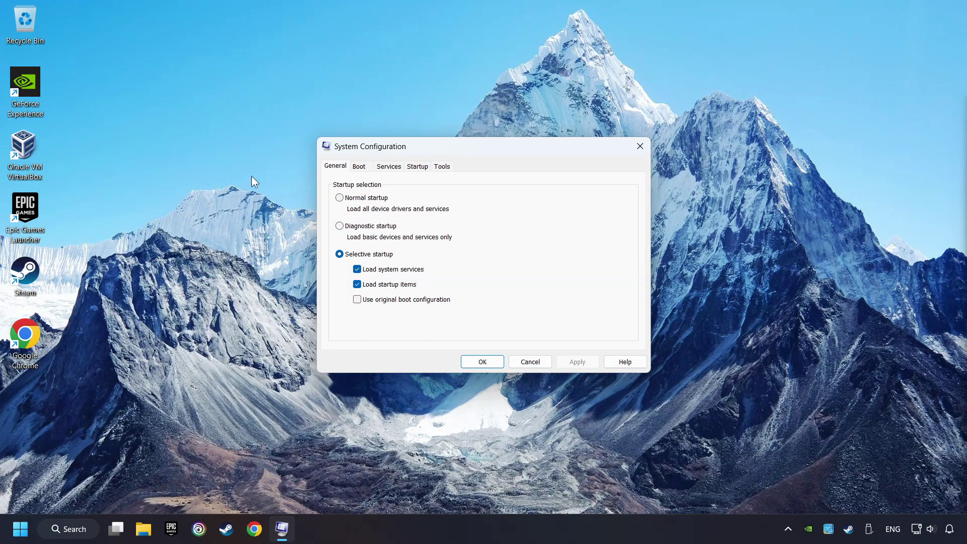
{"action": "left_click", "coordinate": [359, 166]}
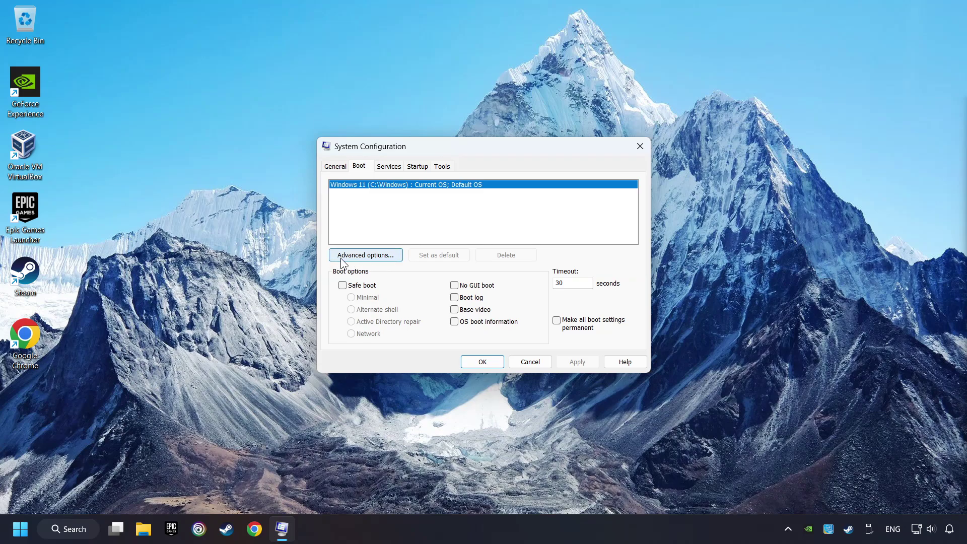
{"action": "left_click", "coordinate": [369, 258]}
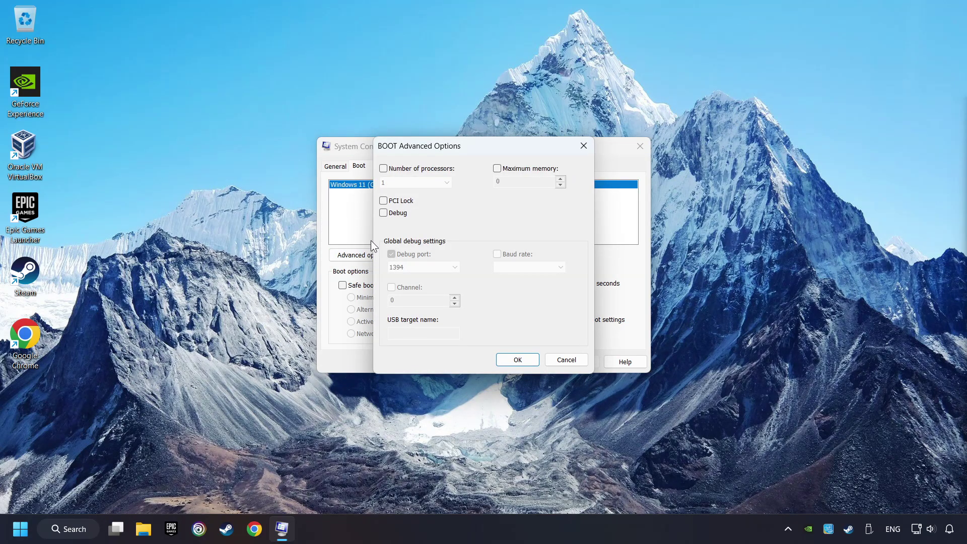
Enable Number of processors, choose 8, and confirm the advanced boot options
{"action": "left_click", "coordinate": [384, 169]}
{"action": "left_click", "coordinate": [401, 182]}
{"action": "left_click", "coordinate": [425, 182]}
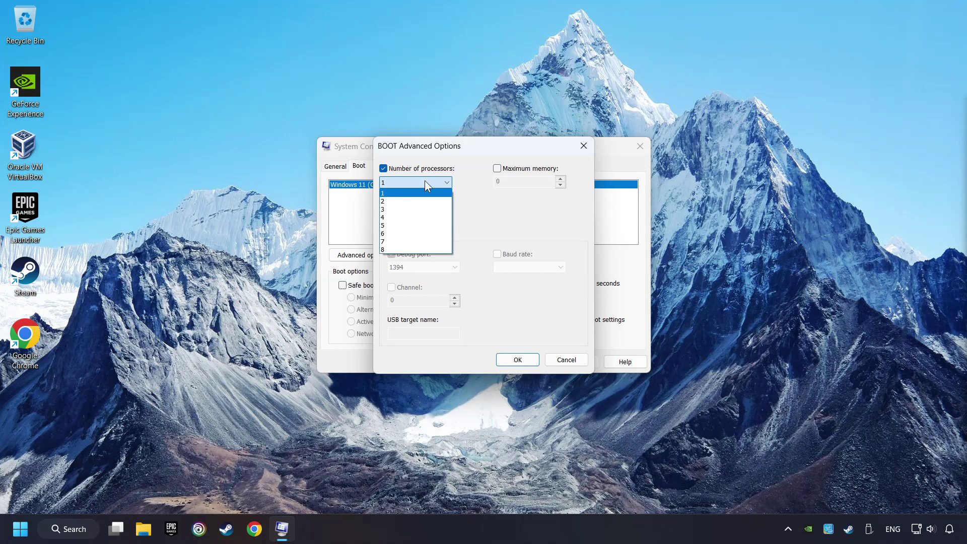
{"action": "left_click", "coordinate": [421, 250]}
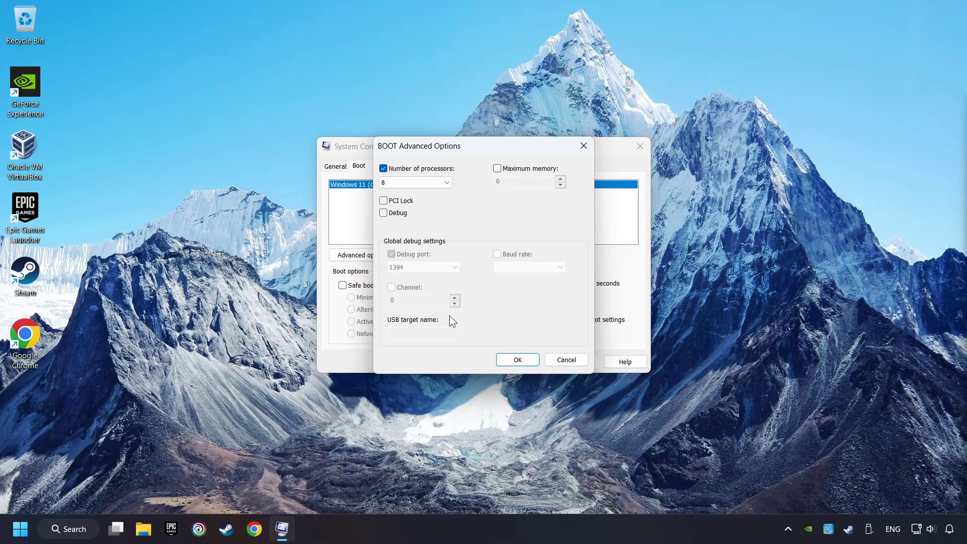
{"action": "left_click", "coordinate": [517, 360]}
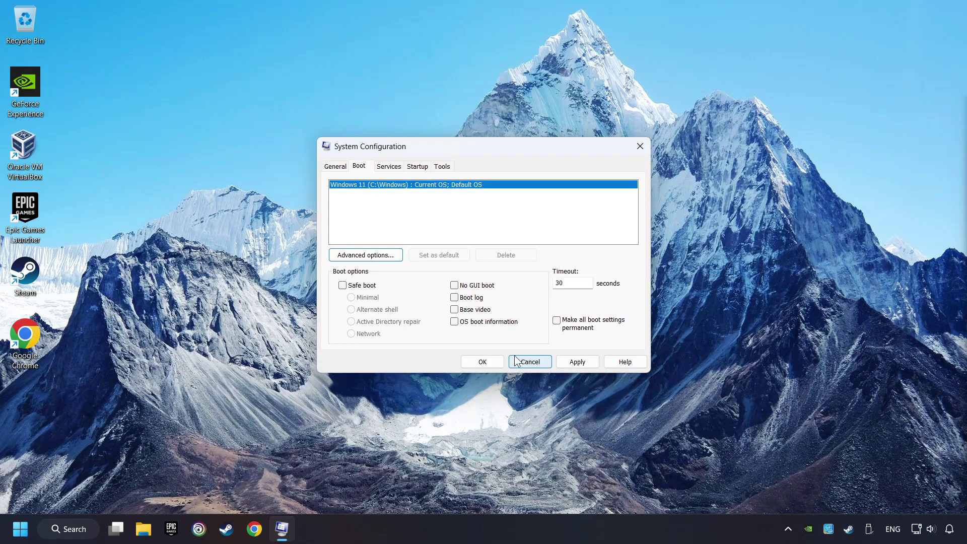
Apply the boot change, close System Configuration, and exit without restarting
{"action": "left_click", "coordinate": [579, 364]}
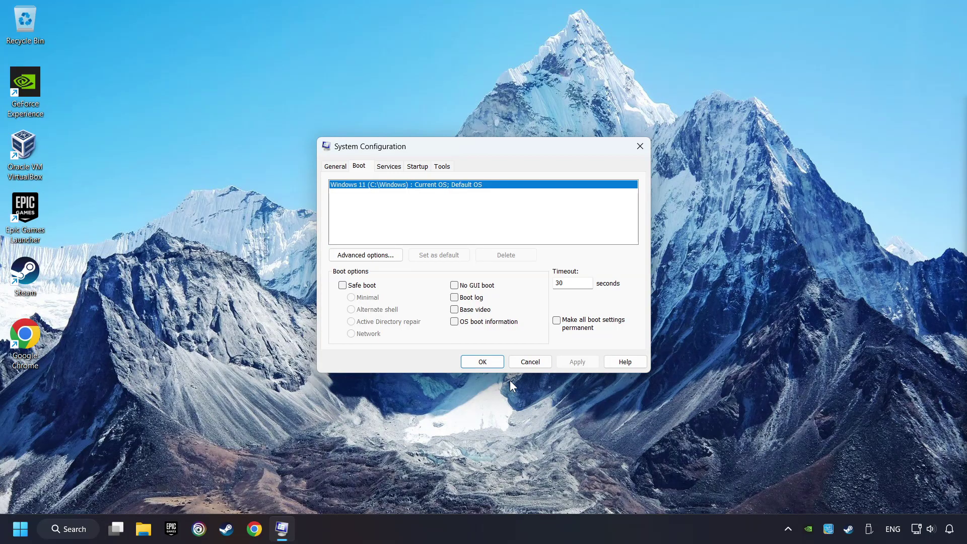
{"action": "left_click", "coordinate": [482, 363]}
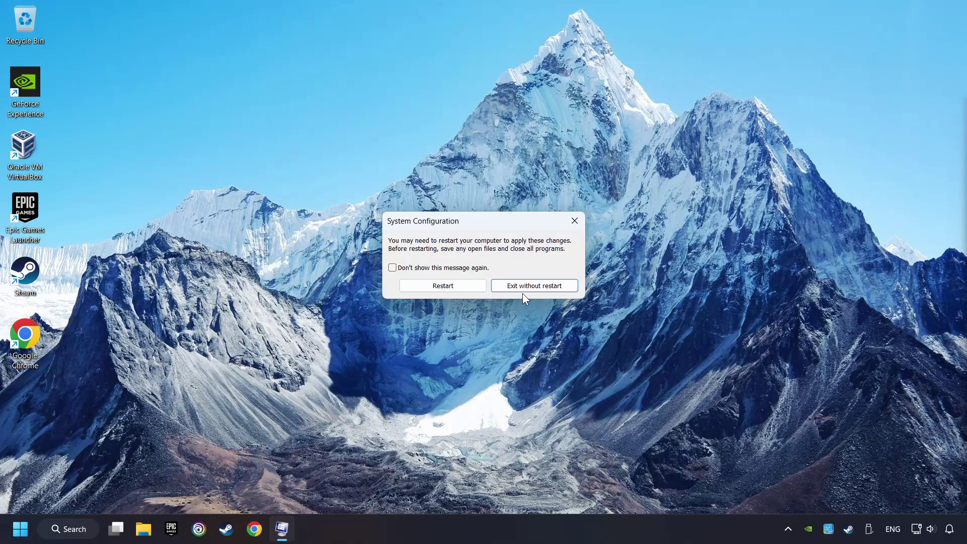
{"action": "left_click", "coordinate": [540, 288]}
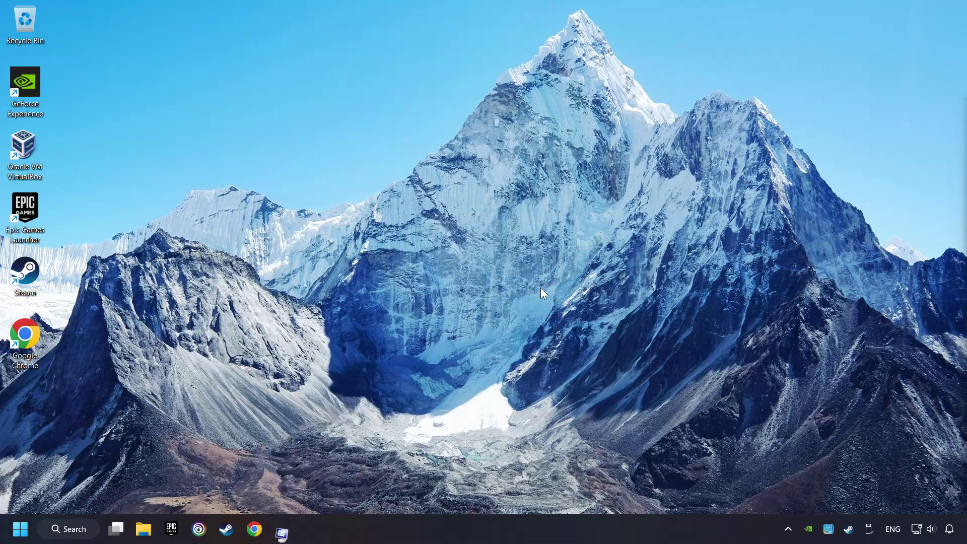
Open Performance Options from a 'performance' search and centre the window on screen
{"action": "left_click", "coordinate": [68, 529]}
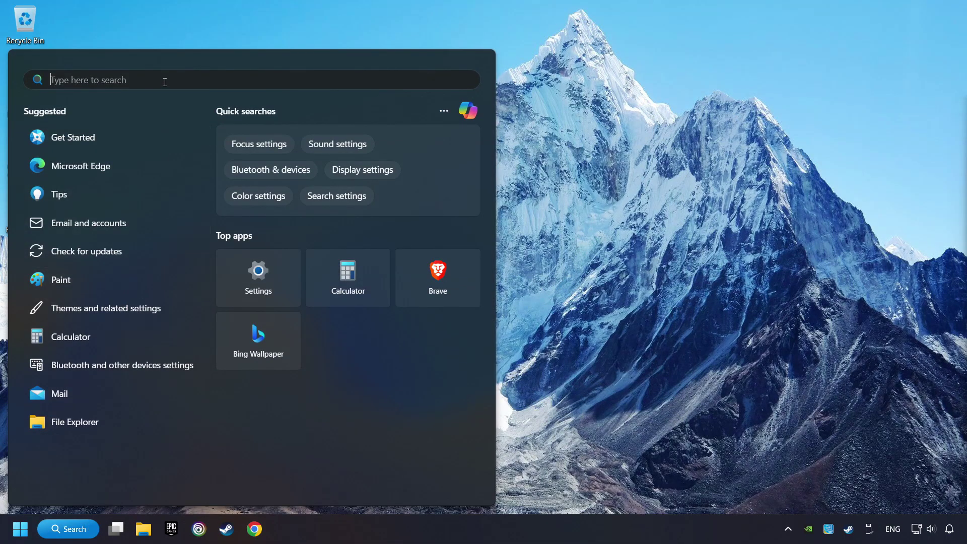
{"action": "type", "text": "performanc"}
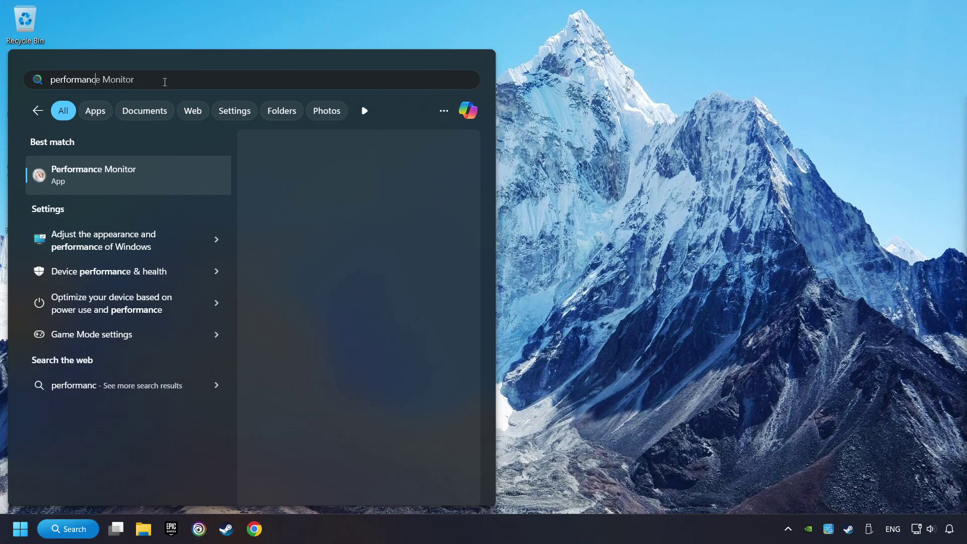
{"action": "type", "text": "e"}
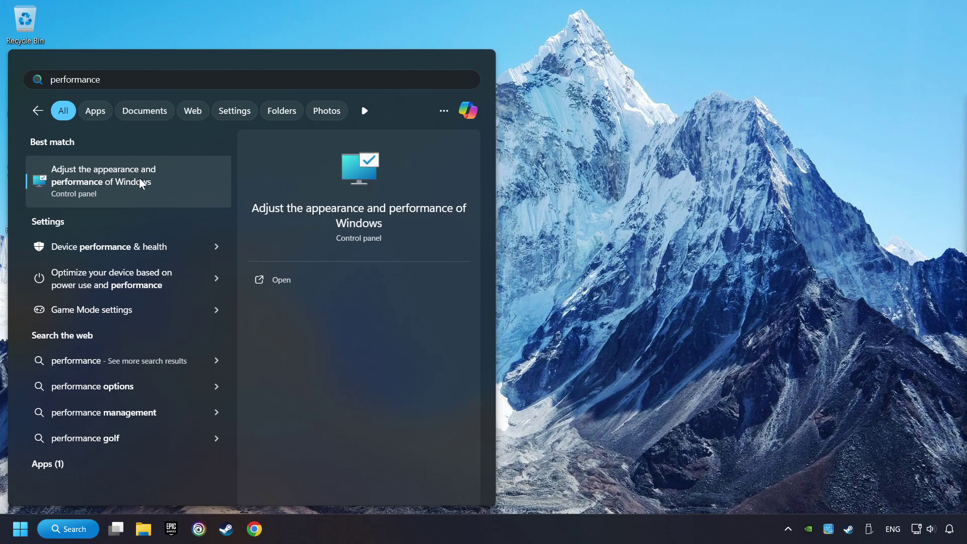
{"action": "left_click", "coordinate": [165, 183]}
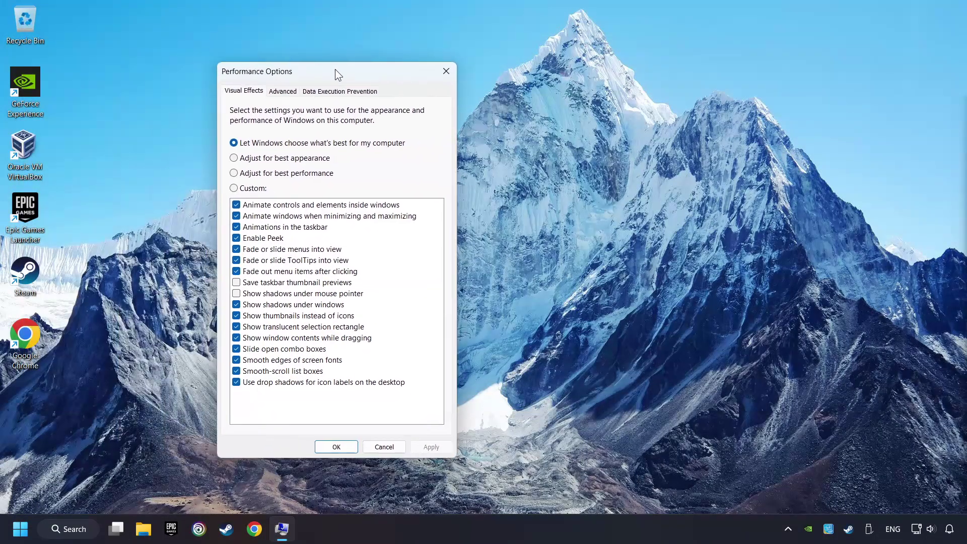
{"action": "left_click_drag", "start_coordinate": [143, 28], "coordinate": [462, 74]}
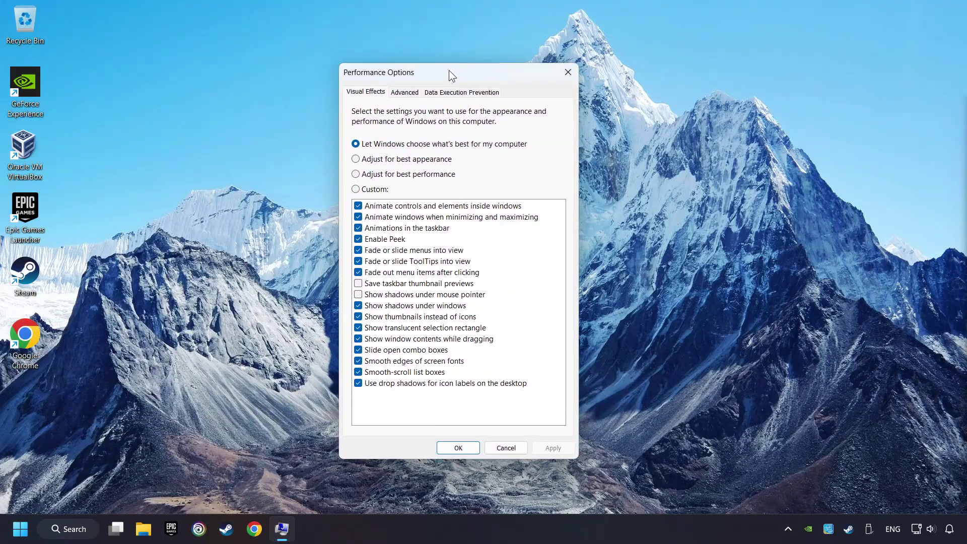
Select Adjust for best performance, apply it, and close Performance Options
{"action": "left_click", "coordinate": [356, 175]}
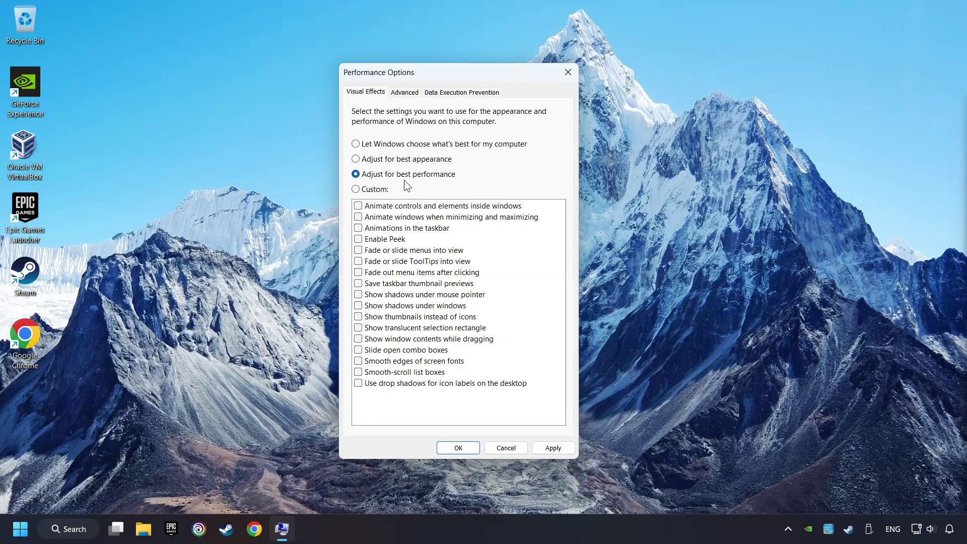
{"action": "left_click", "coordinate": [556, 449]}
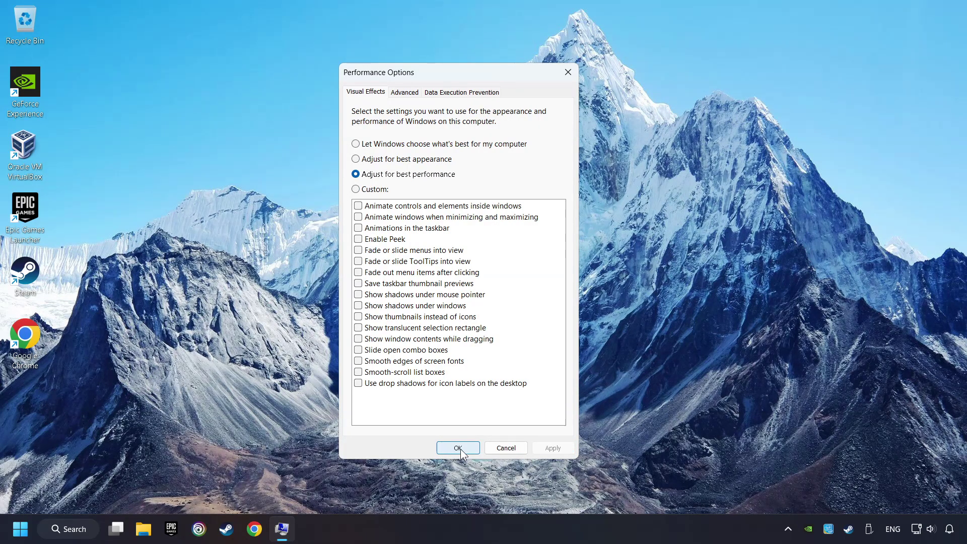
{"action": "left_click", "coordinate": [458, 448]}
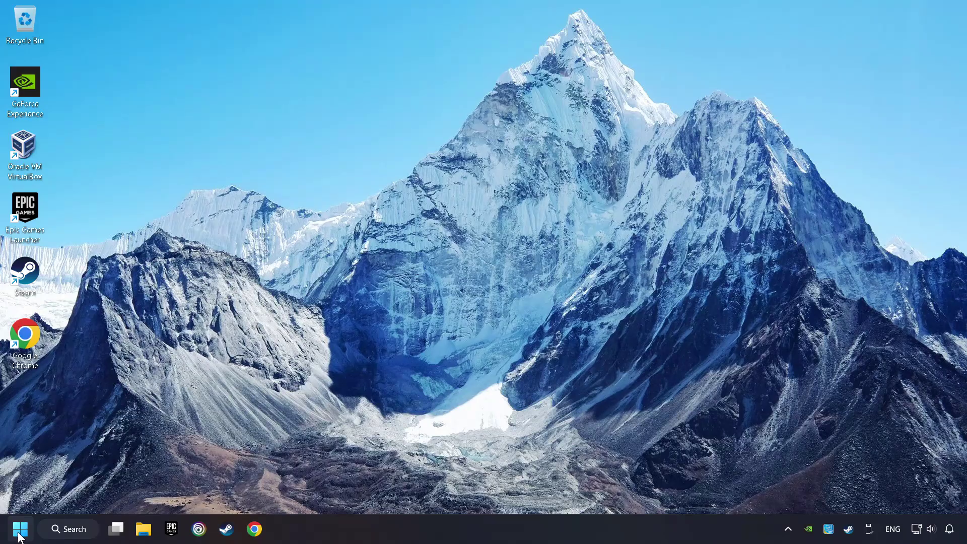